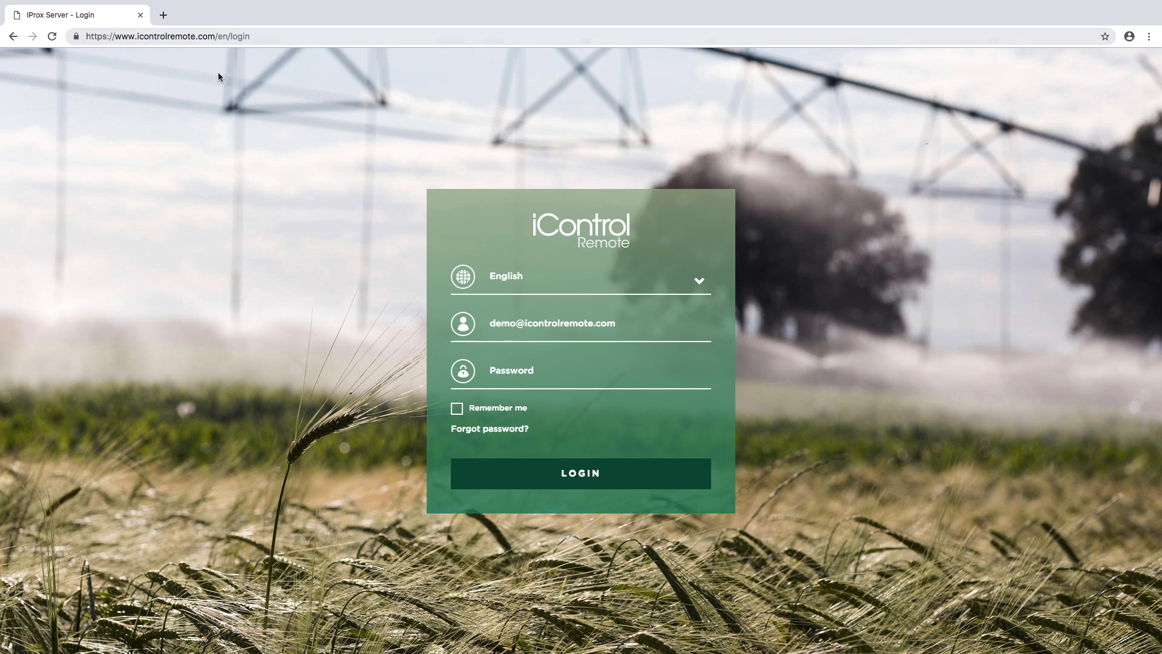
Step: Keep English as the interface language and enter the account password to log in to the demo account
left_click(578, 276)
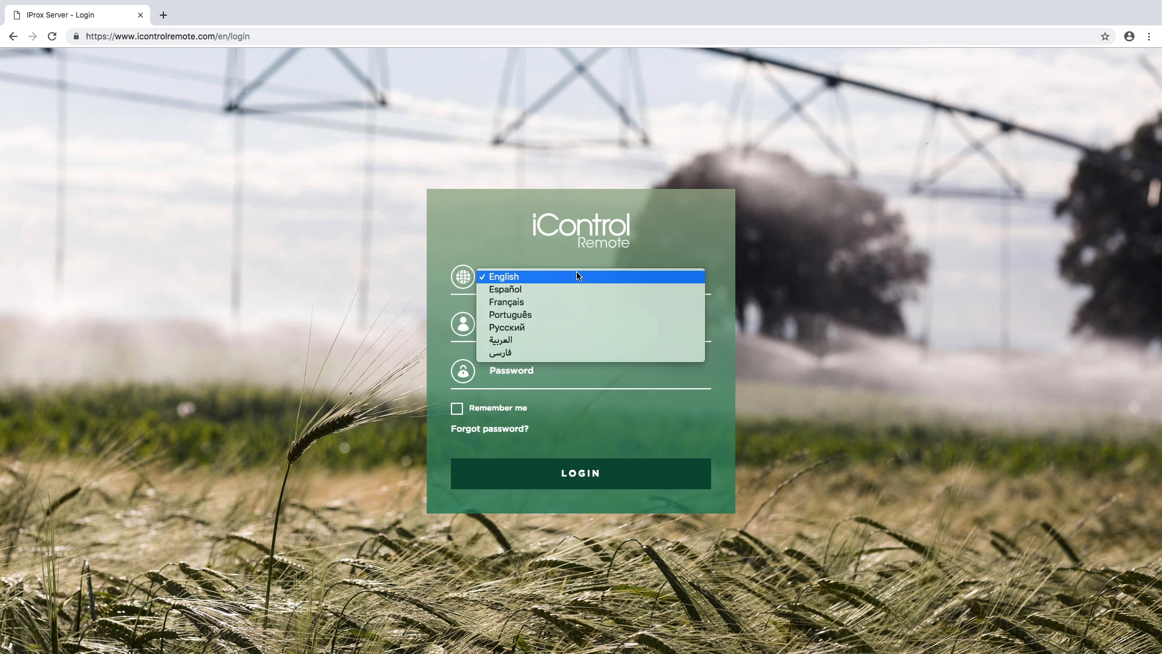
left_click(578, 277)
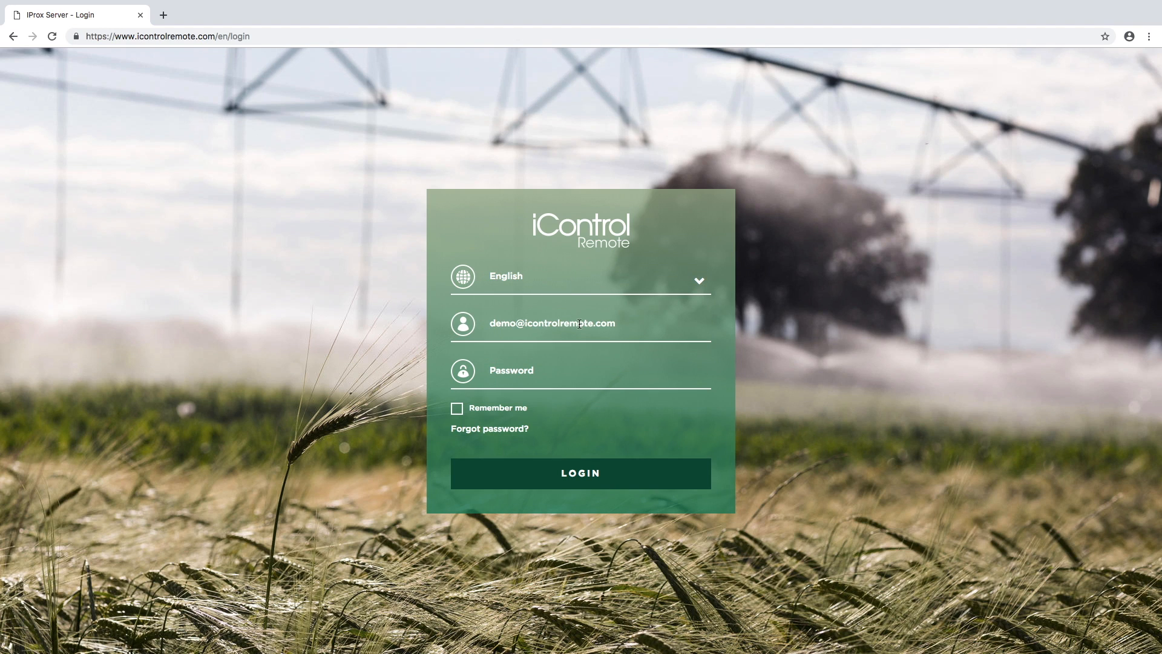
left_click(553, 374)
type("••")
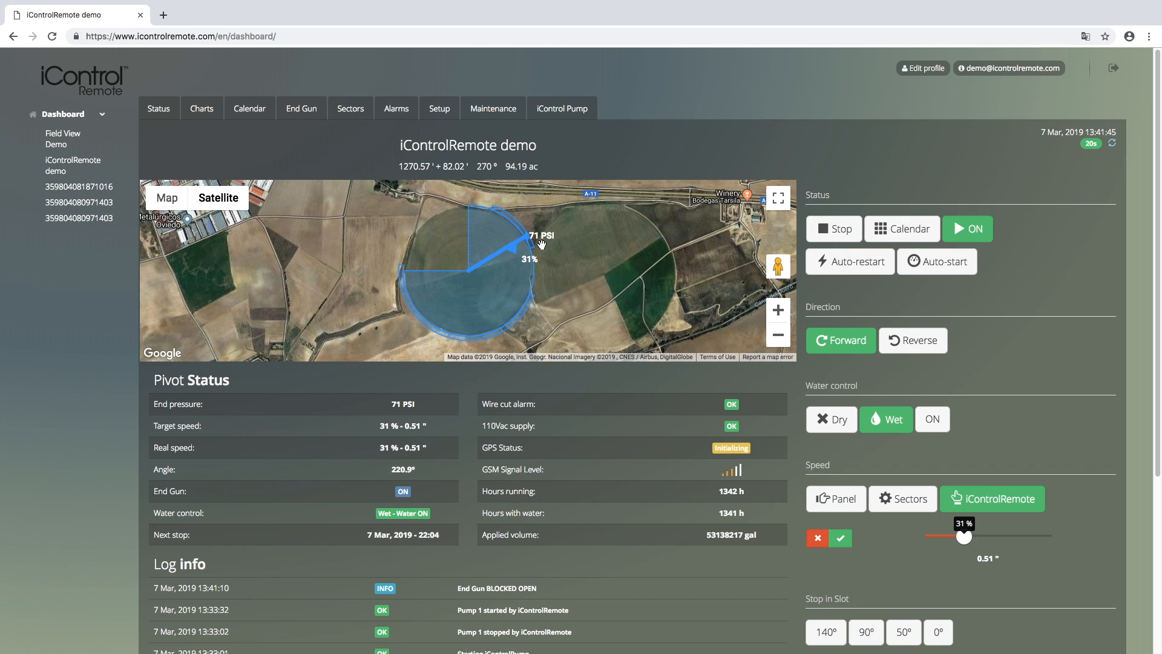
Step: Examine the pivot on the satellite map at different zoom levels and read through its status values and event log
left_click(780, 314)
left_click_drag(636, 248, 622, 286)
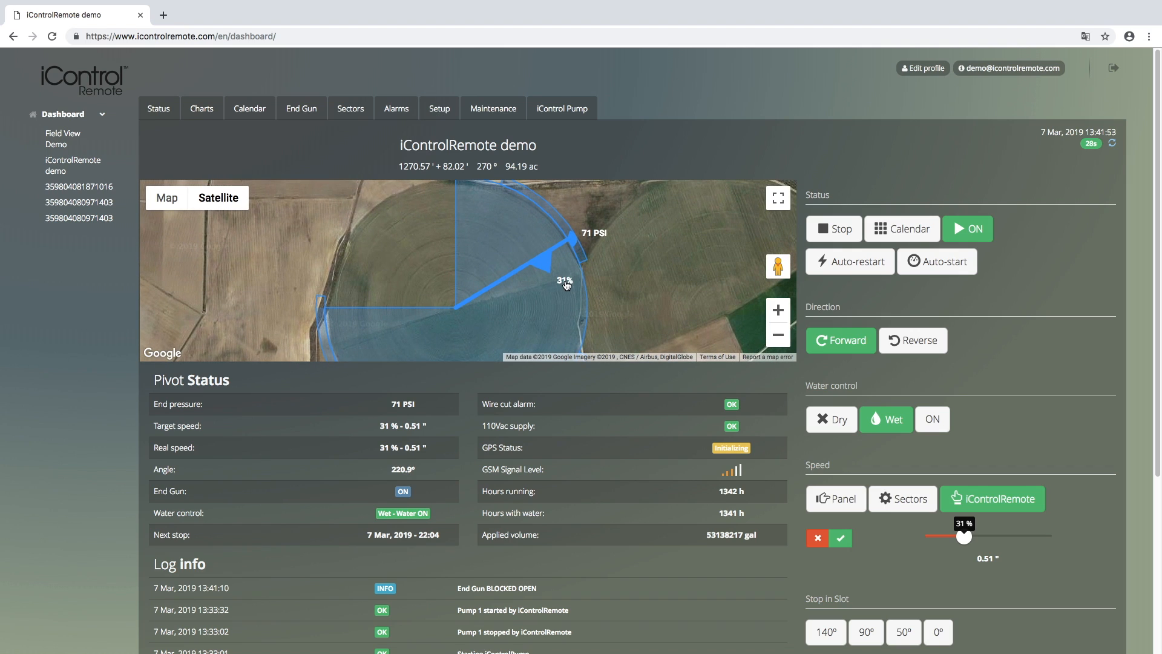
left_click(778, 342)
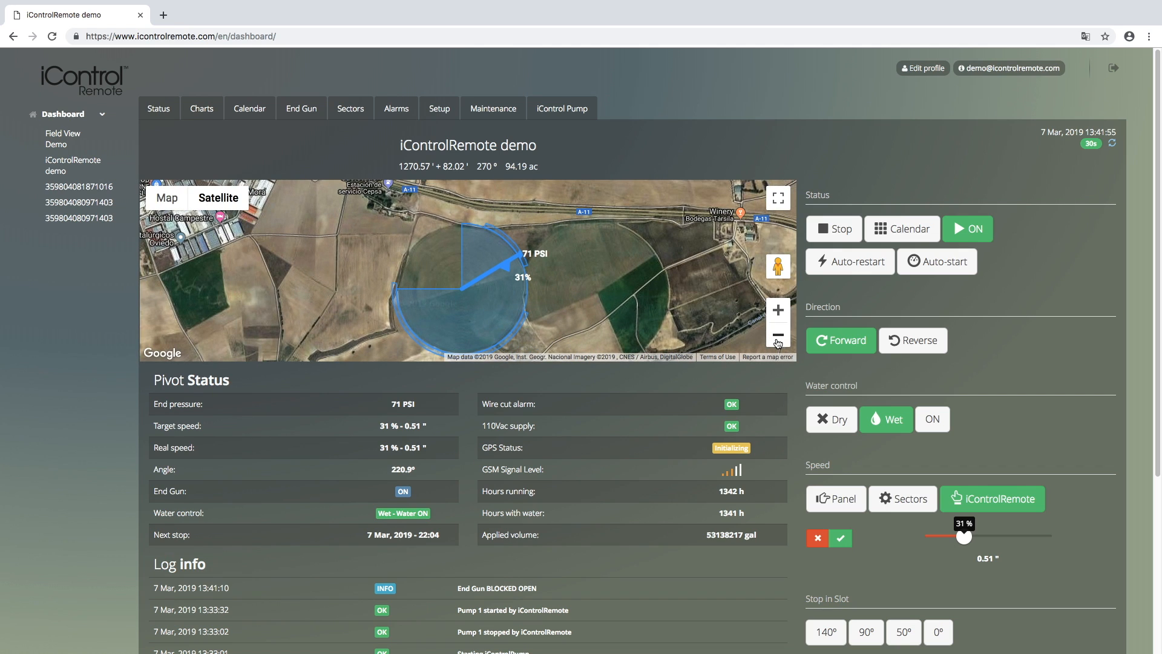
left_click(476, 384)
scroll(466, 385, "down", 1)
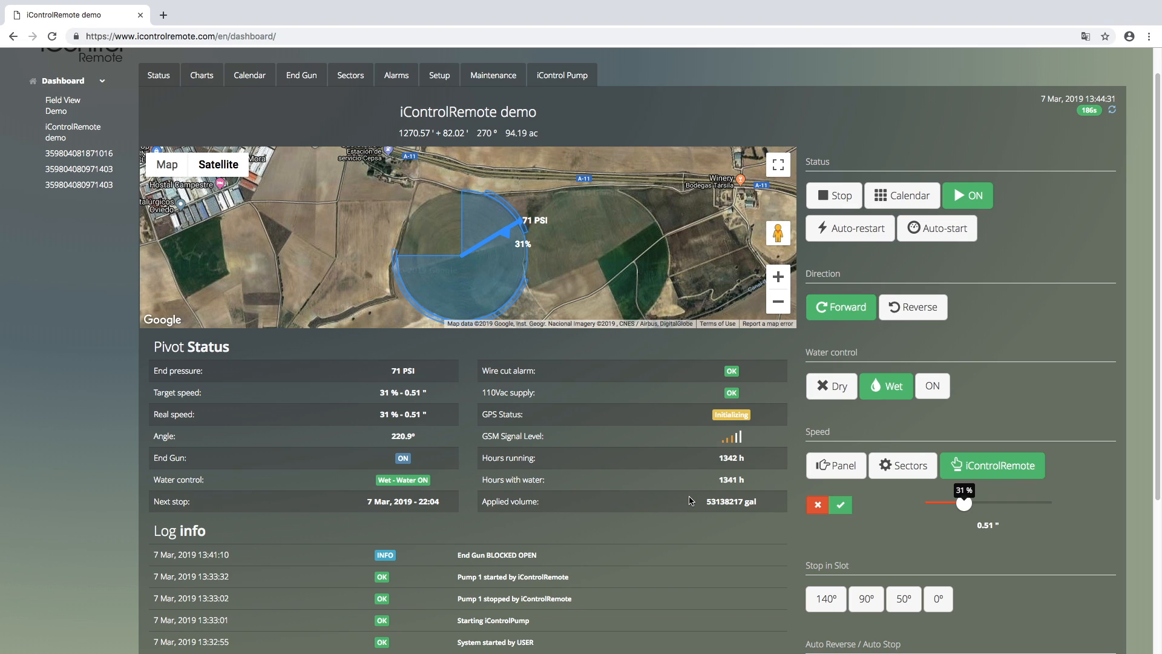
scroll(477, 563, "down", 1)
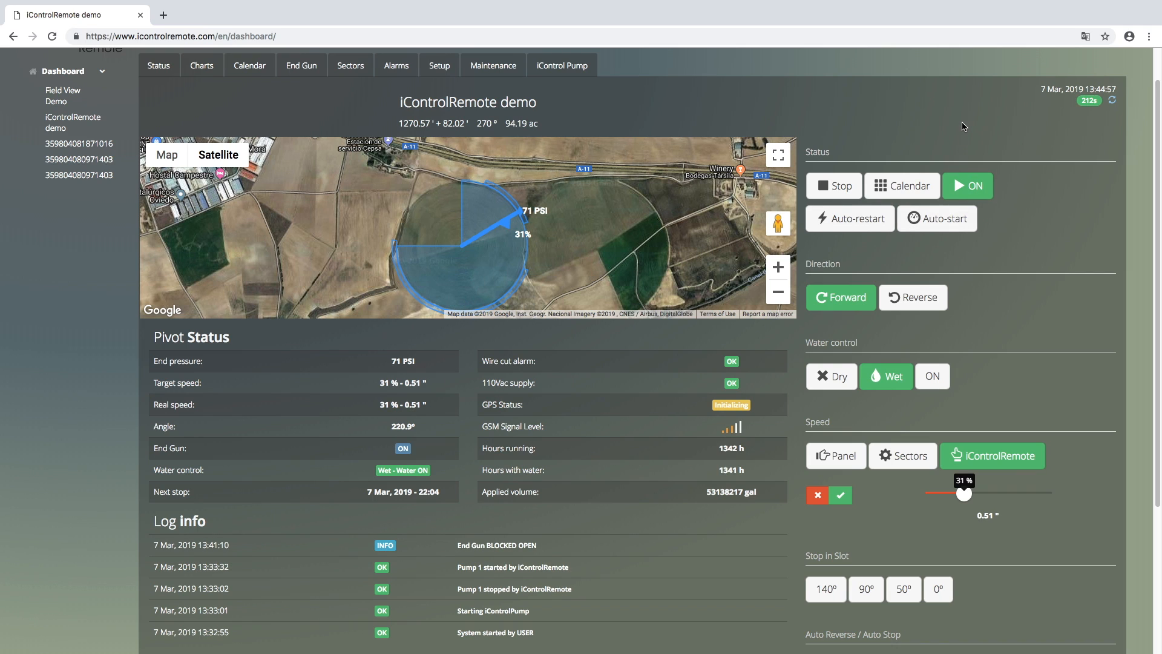
Step: Stop the running pivot
scroll(965, 125, "up", 1)
scroll(965, 125, "up", 2)
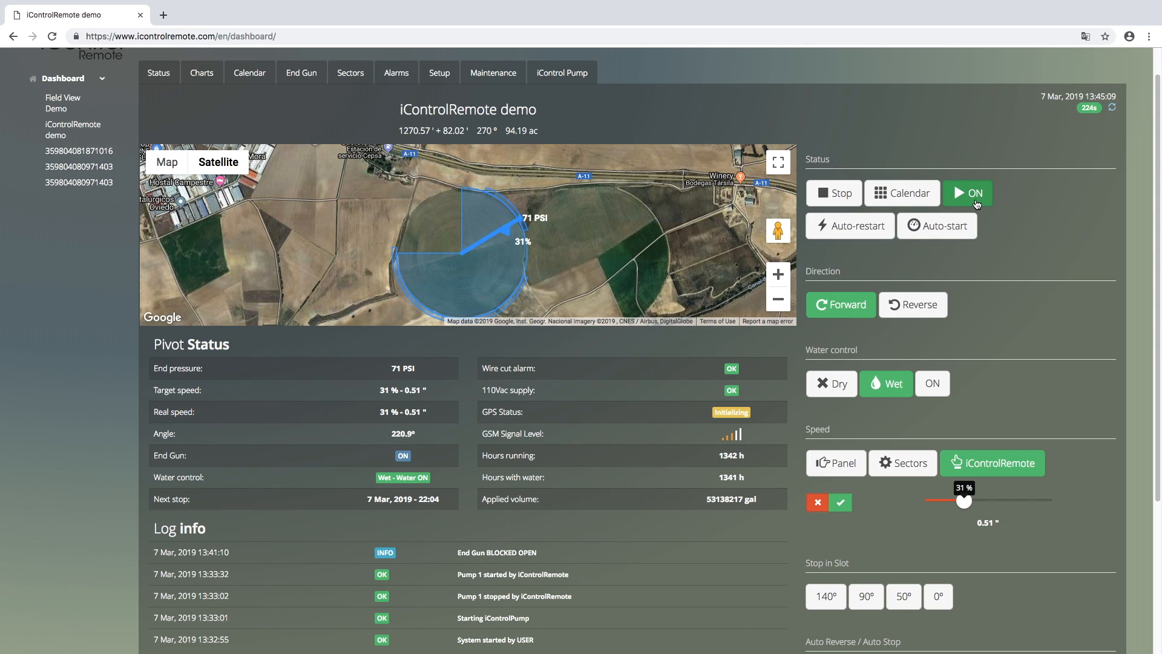
left_click(850, 201)
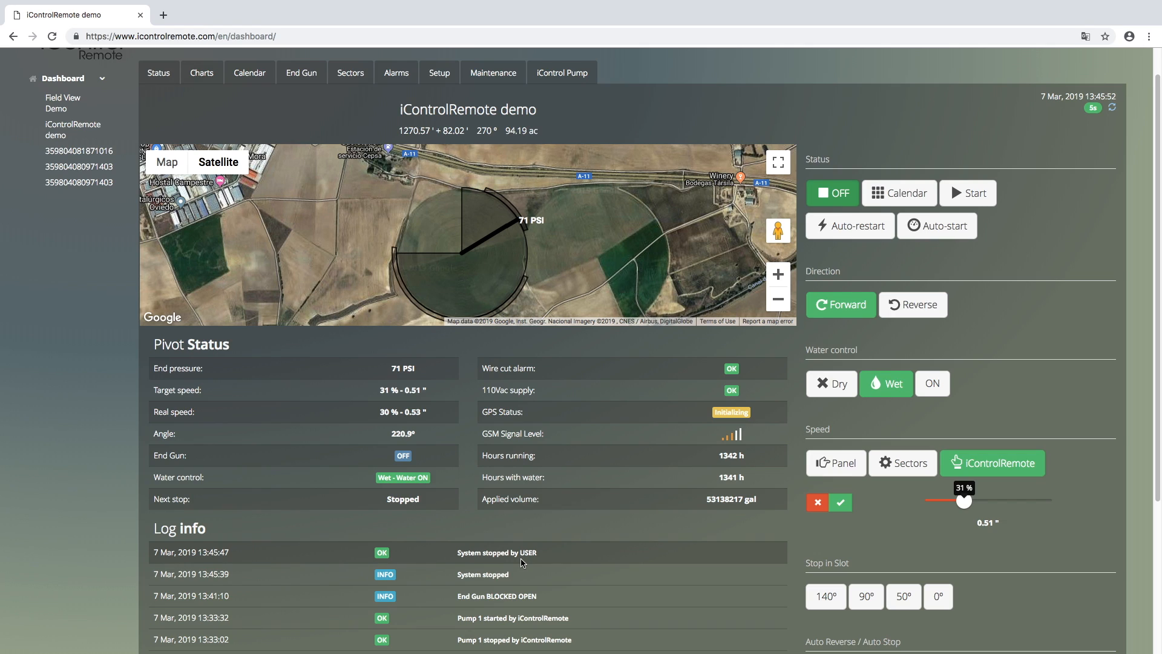
left_click(832, 205)
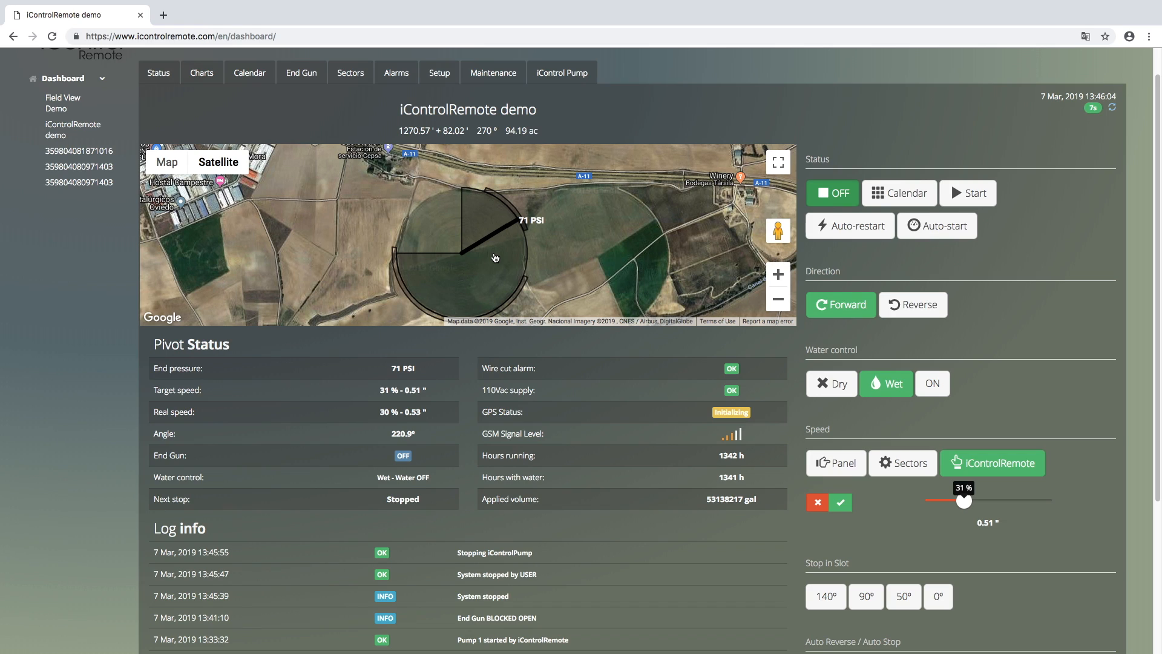
Step: Enable calendar operation for the pivot and check the action options of the first entry in the calendar program list
left_click(913, 206)
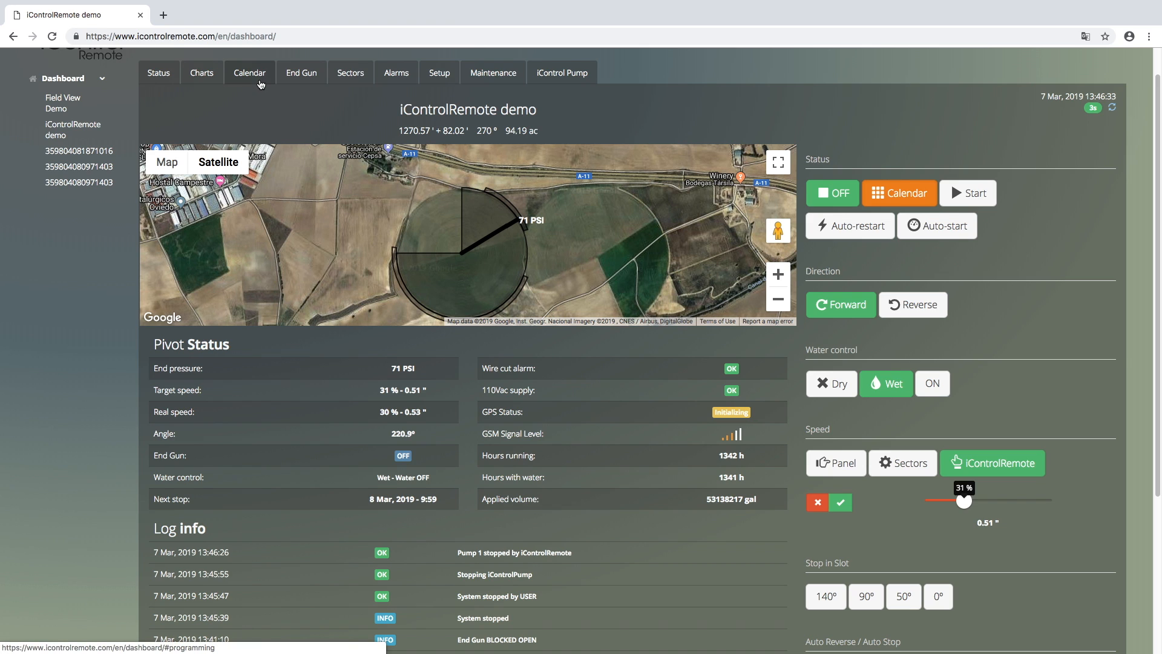
left_click(261, 85)
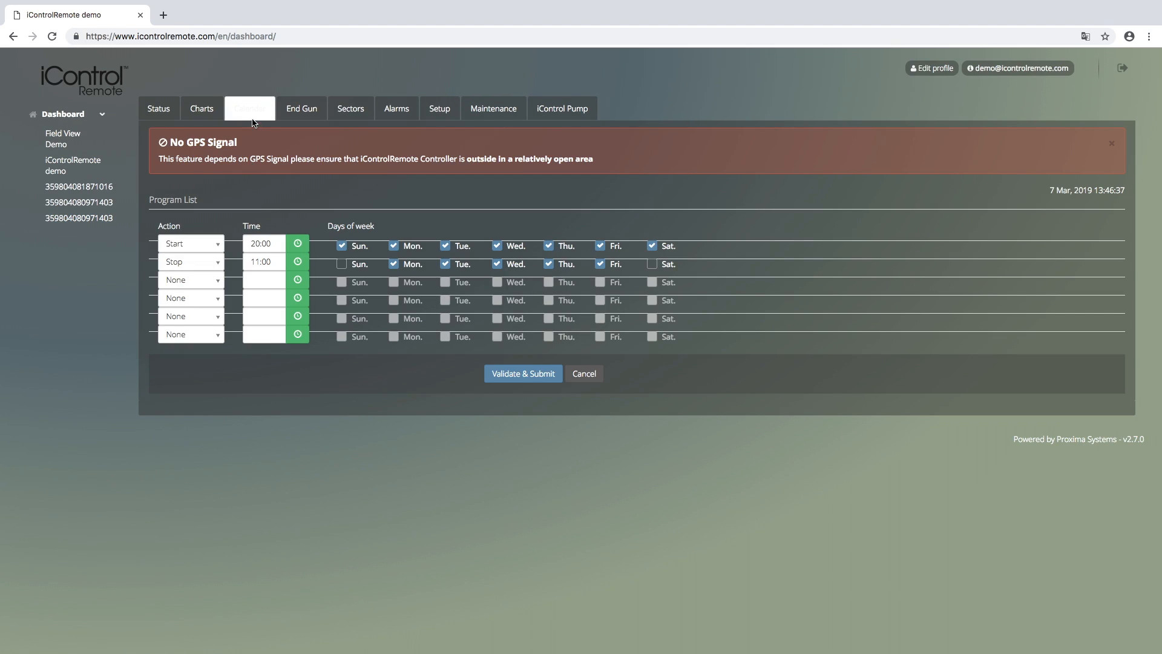
left_click(218, 251)
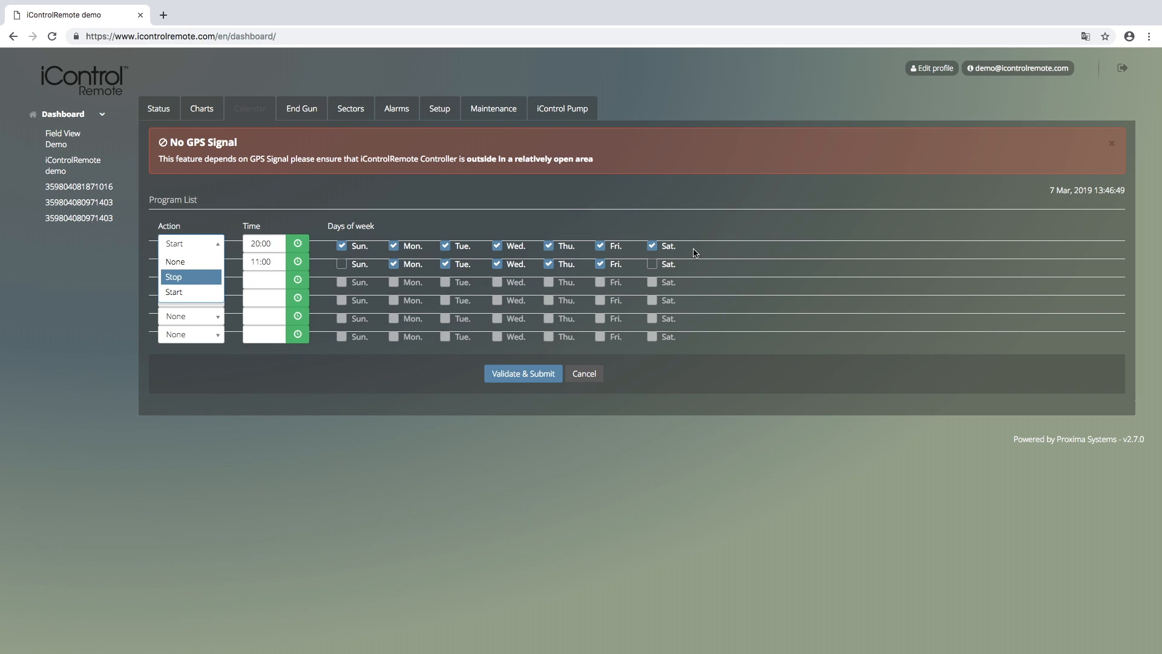
left_click(429, 220)
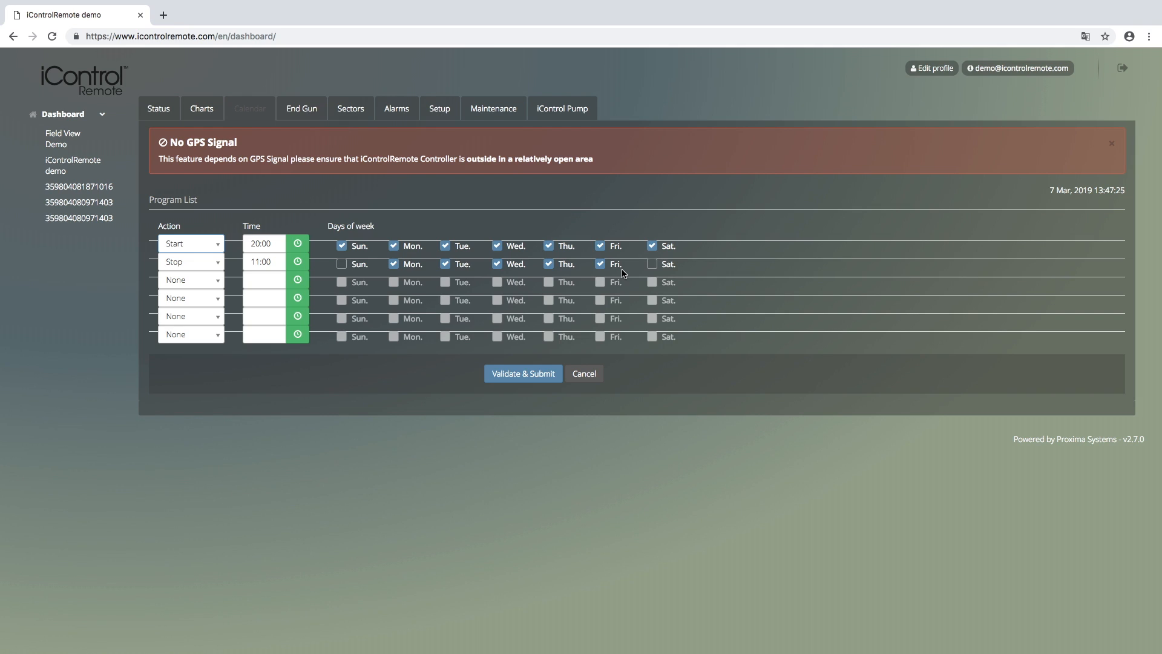
Step: Return to the pivot status page and enable both Auto-restart and Auto-start
left_click(159, 109)
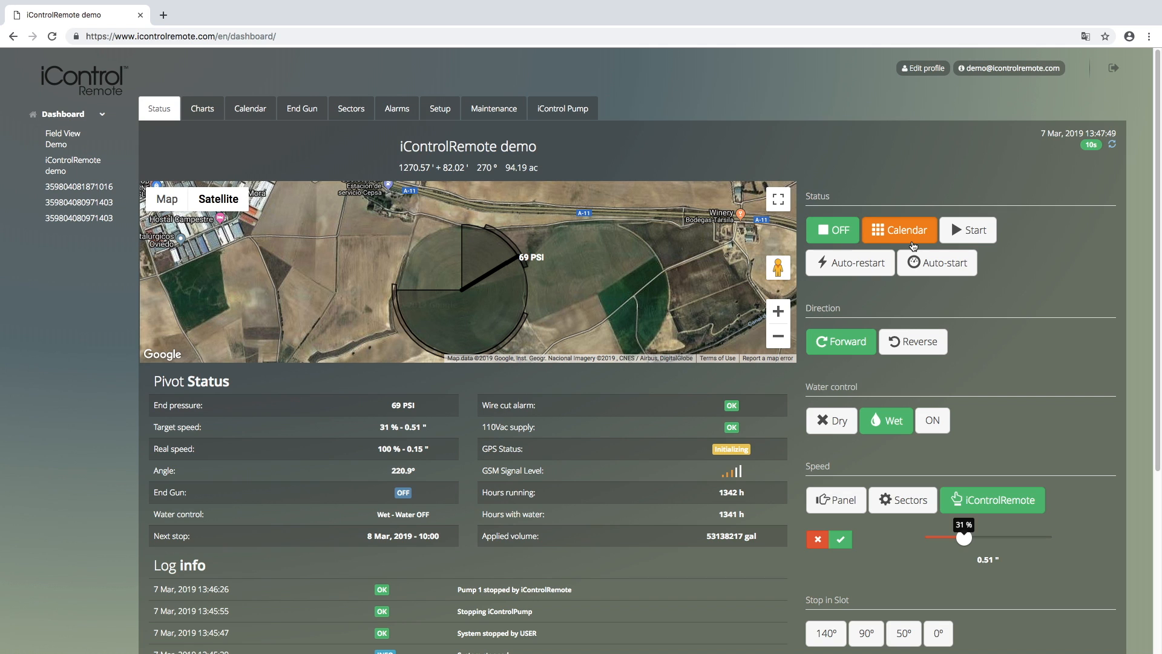
left_click(832, 274)
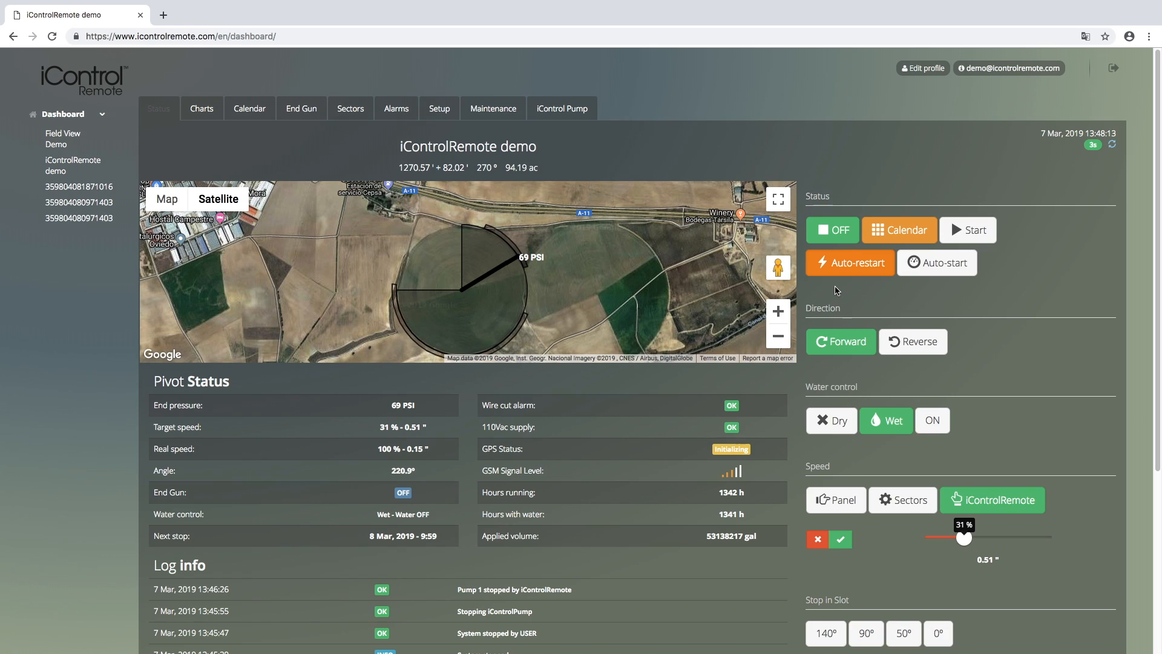
left_click(943, 278)
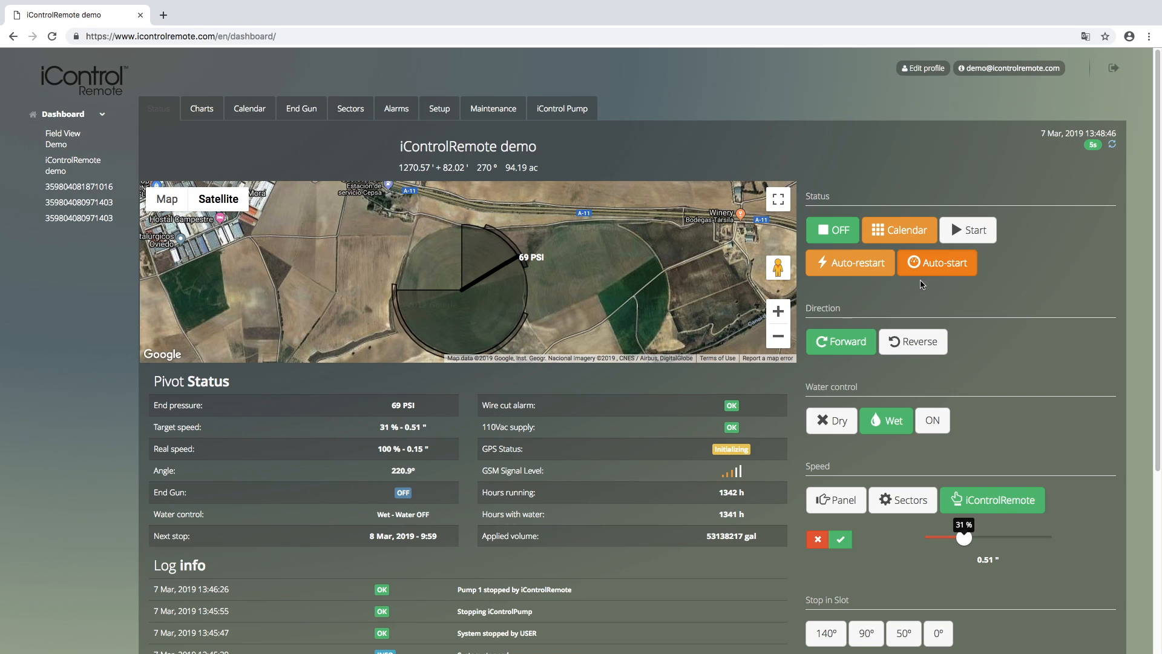
Step: Disable Calendar, Auto-restart and Auto-start for the pivot
left_click(912, 236)
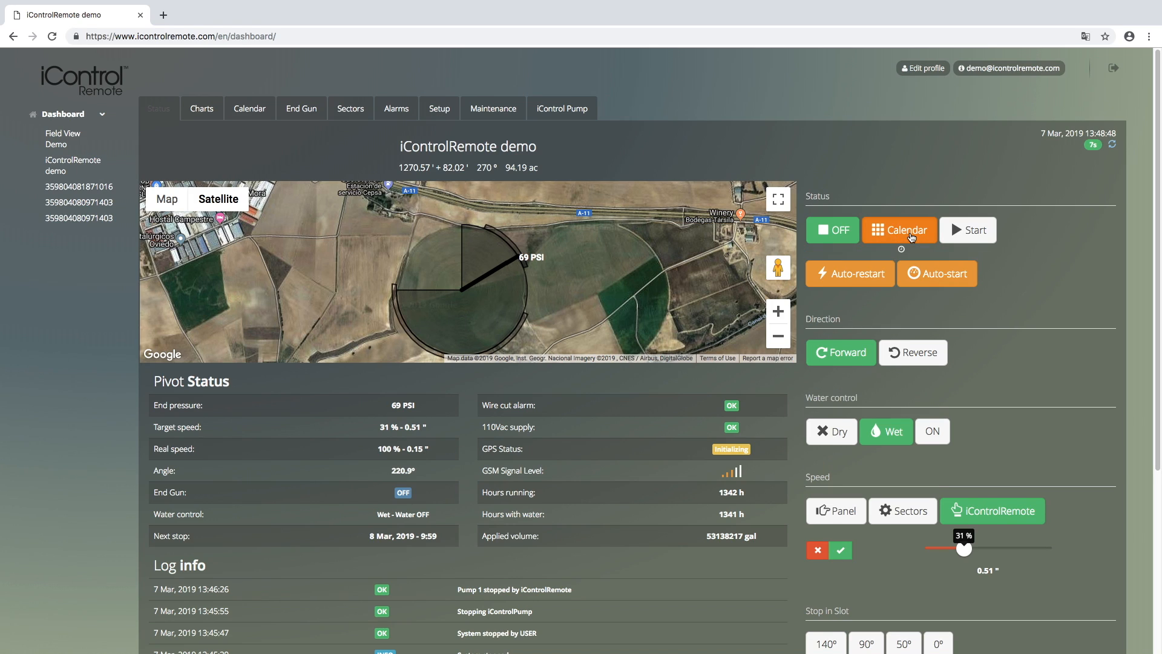
left_click(872, 272)
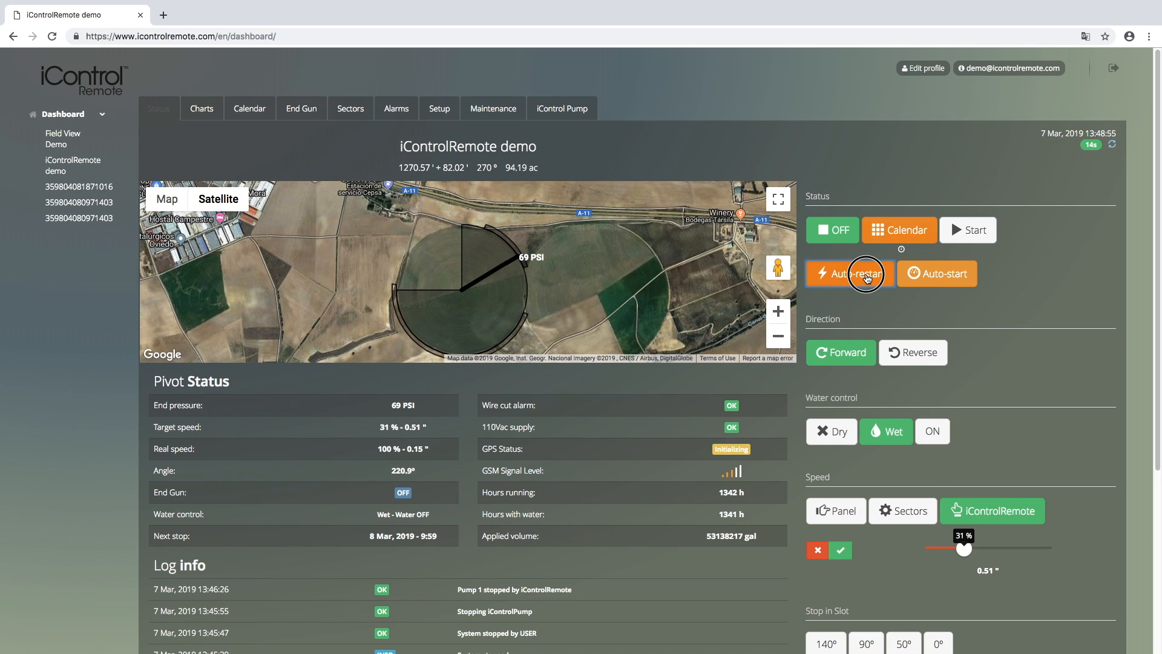
left_click(937, 274)
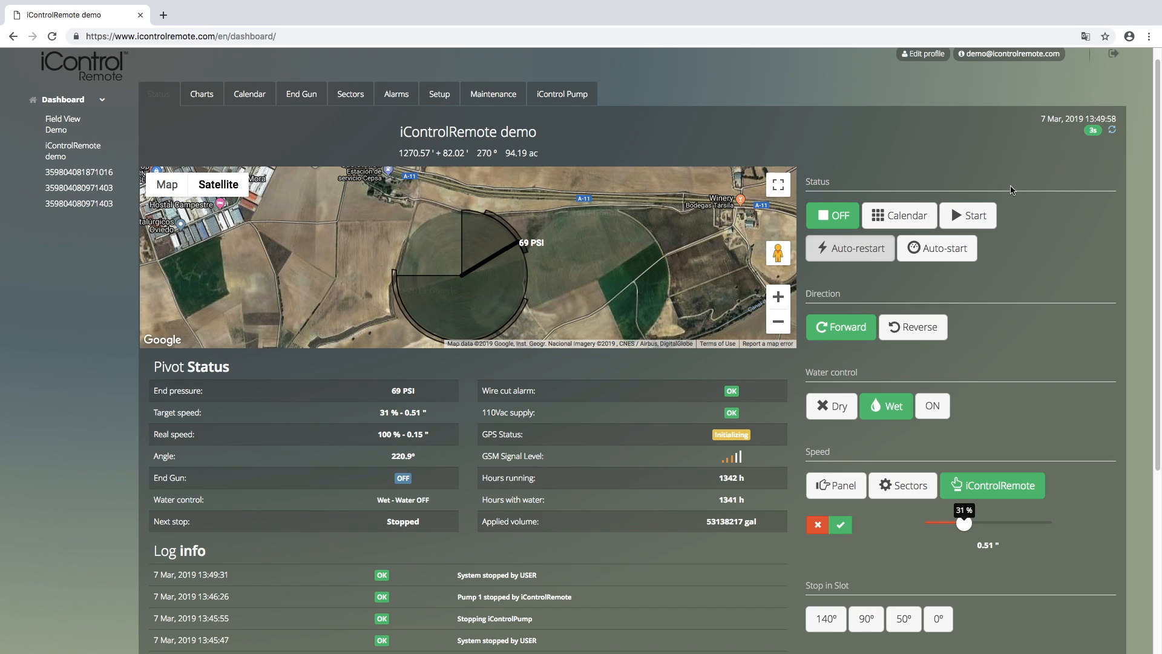
Step: Start the pivot and switch its direction to Reverse
left_click(994, 223)
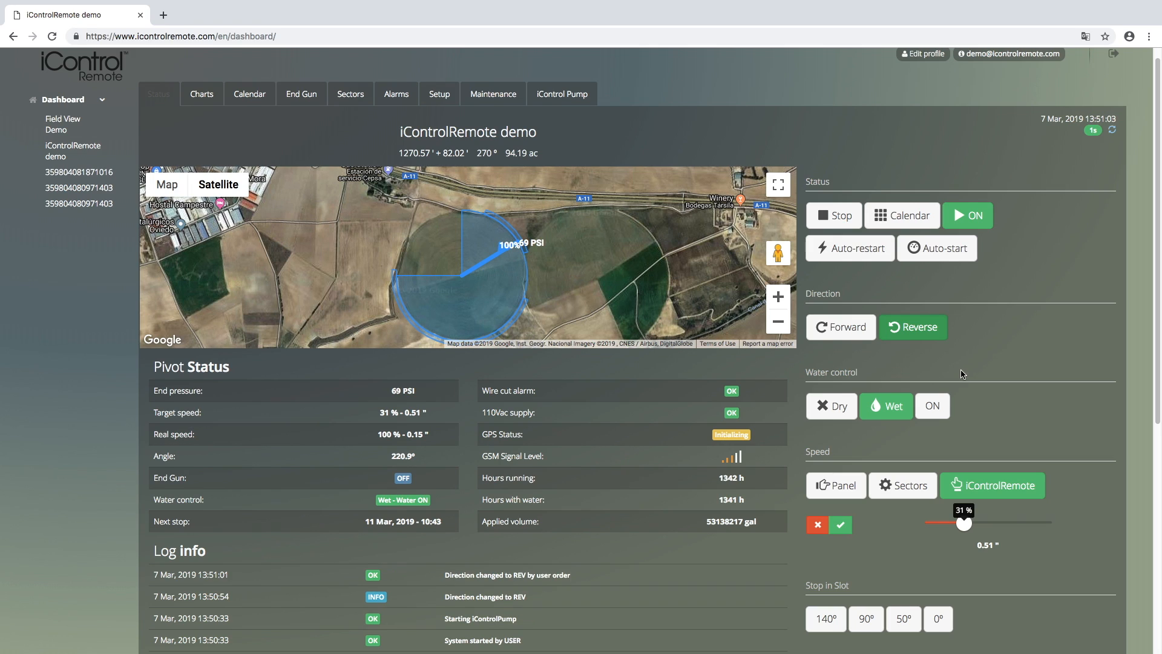
scroll(1046, 370, "down", 1)
scroll(1046, 371, "down", 1)
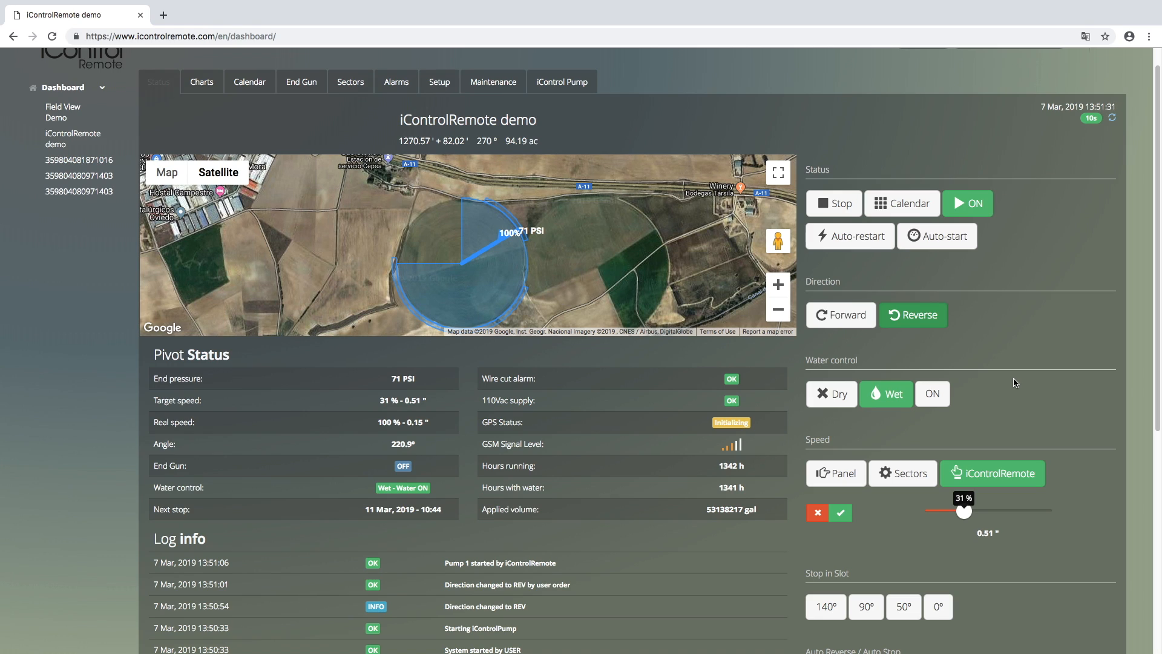
Step: Set the water control to Dry, and then force the water ON
left_click(843, 397)
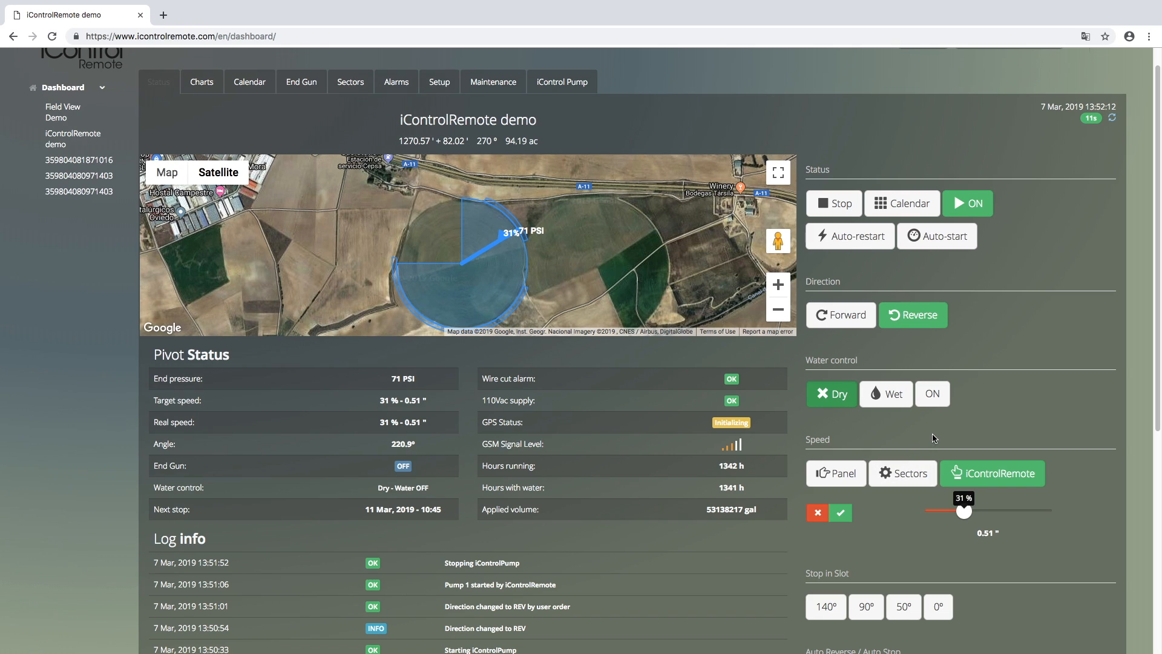
left_click(936, 401)
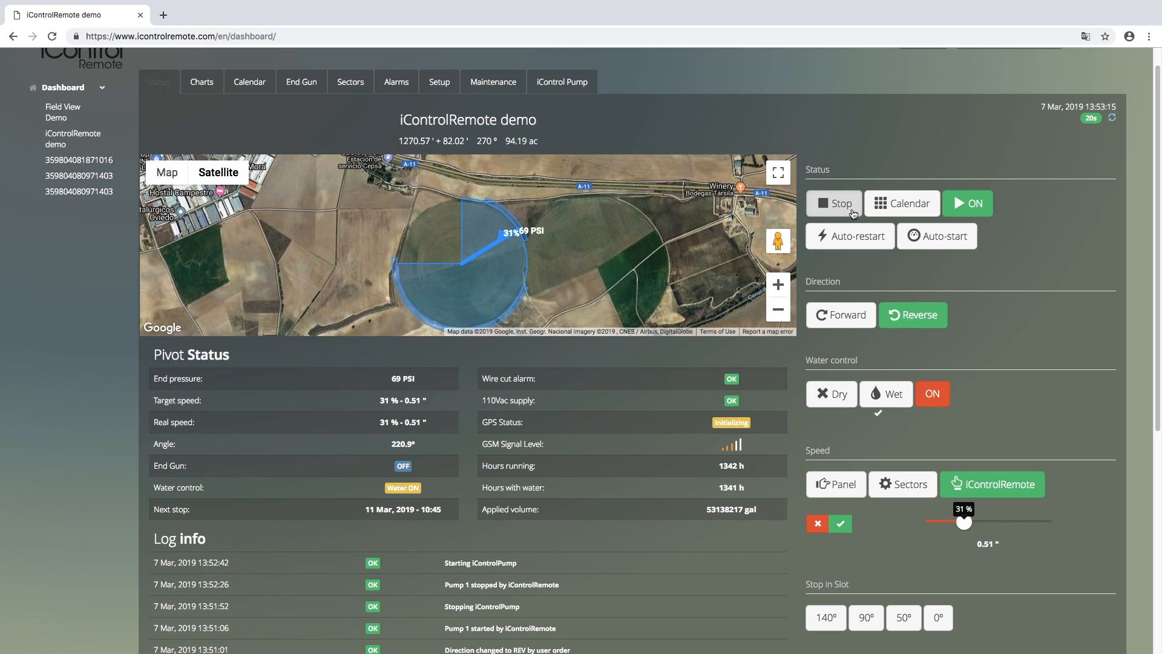
Step: Stop the pivot and start it again
left_click(854, 213)
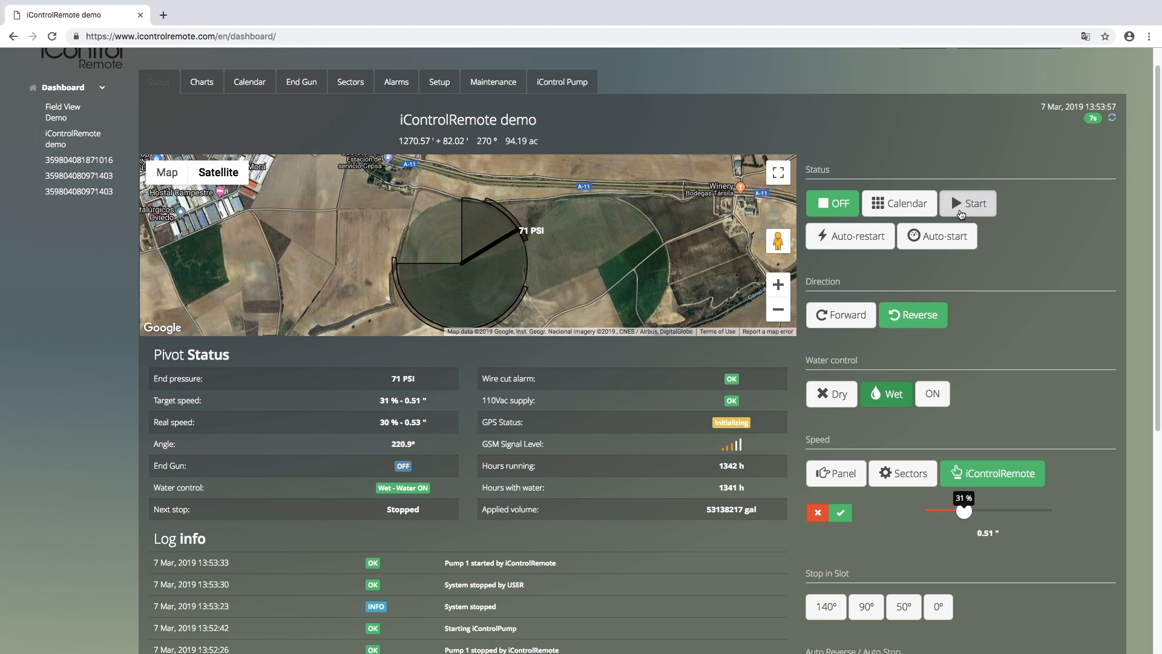
left_click(961, 214)
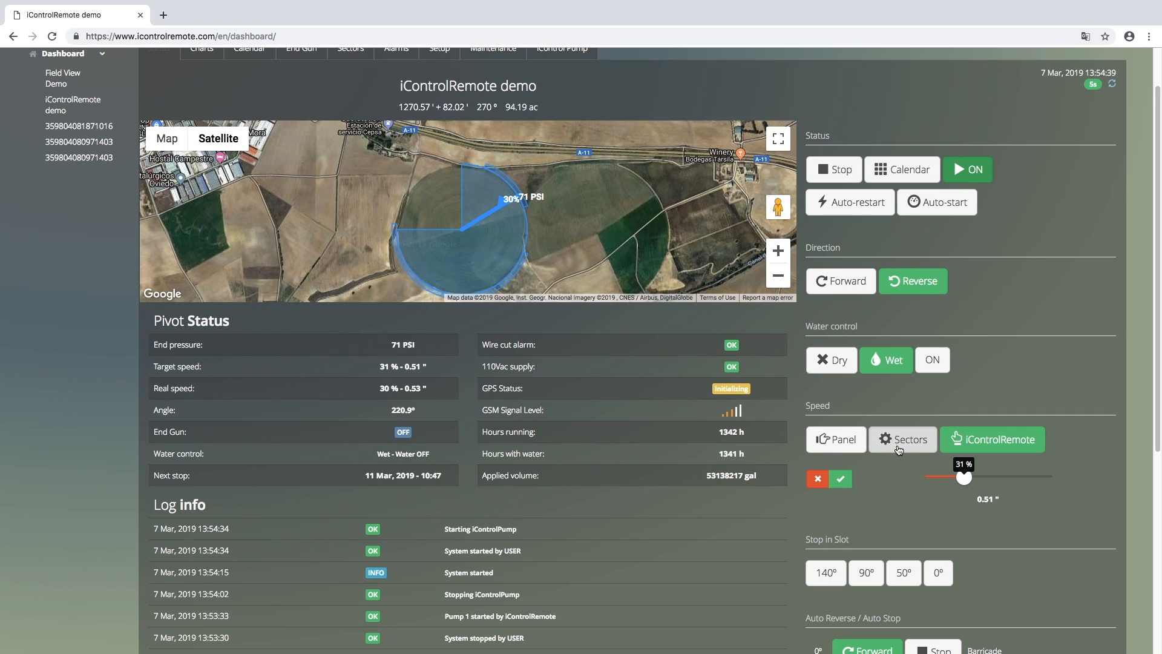
Step: Hand speed control to the Panel, then return it to iControlRemote and apply a target speed of 60 %
left_click(852, 450)
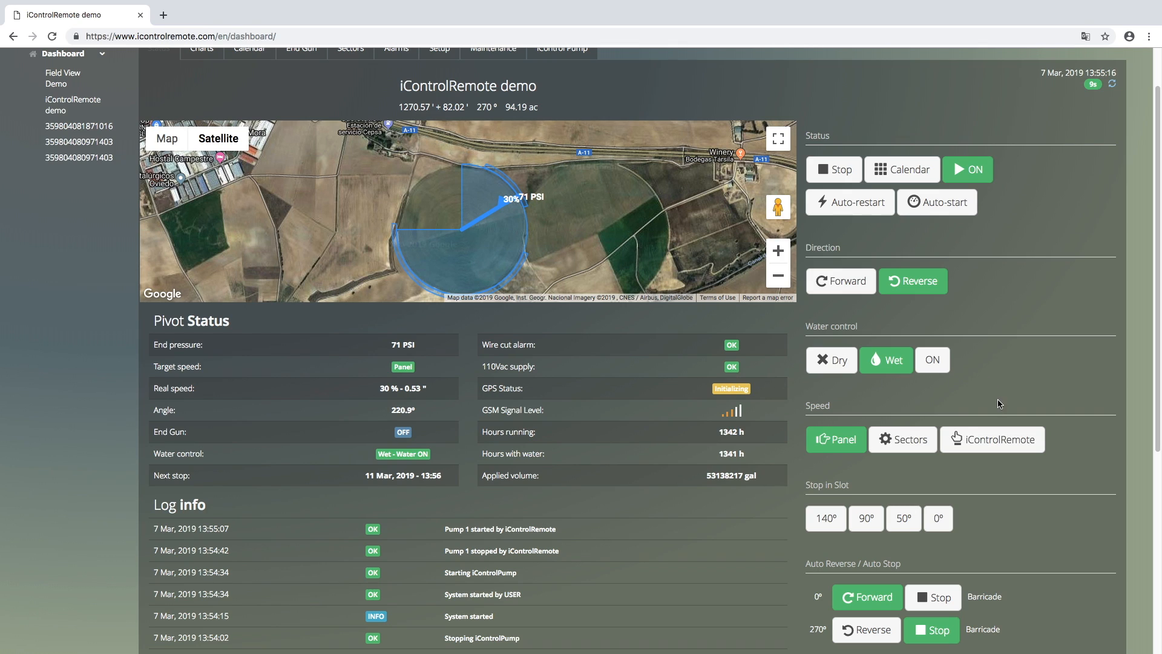
left_click(994, 439)
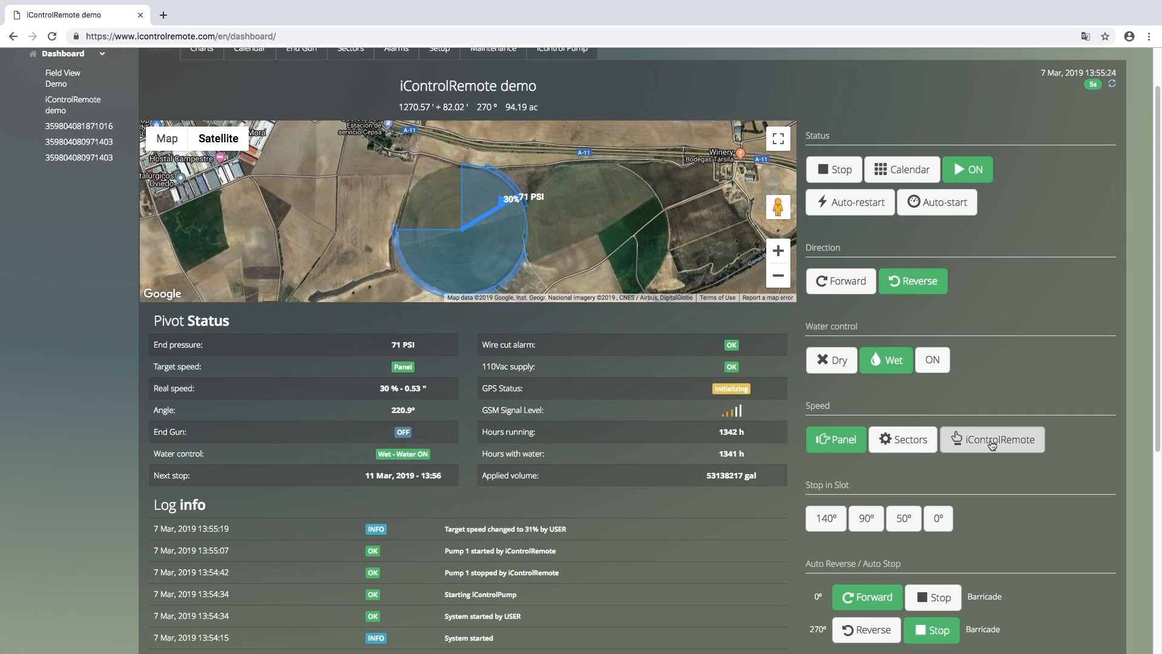
left_click(992, 445)
left_click_drag(968, 480, 1002, 480)
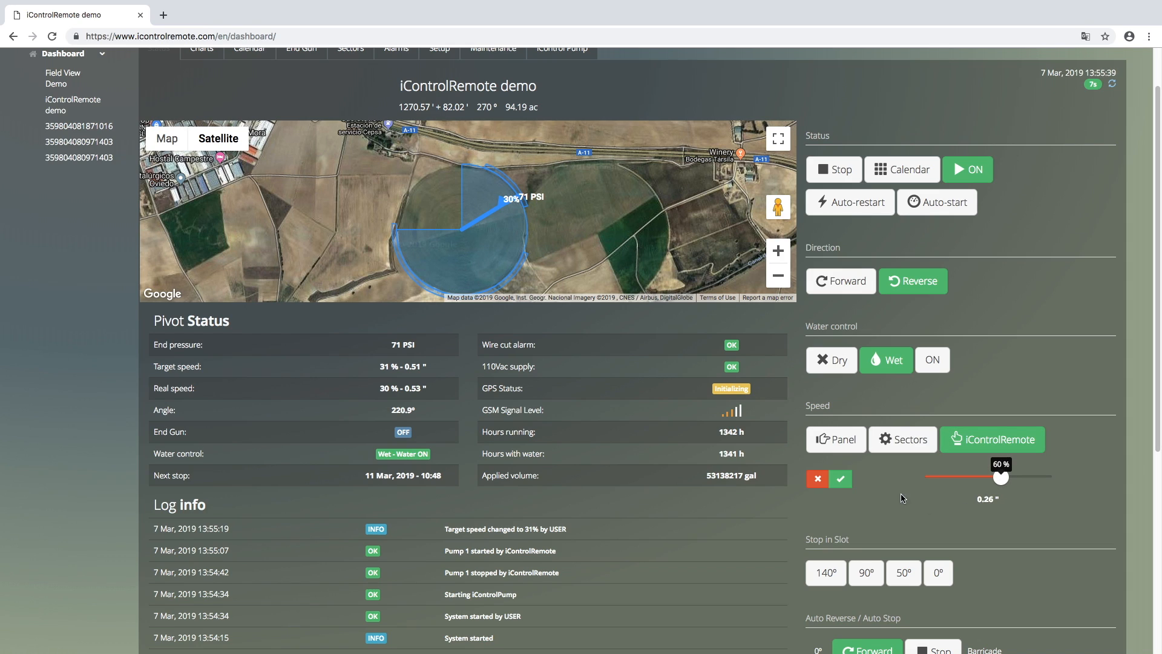
left_click(845, 484)
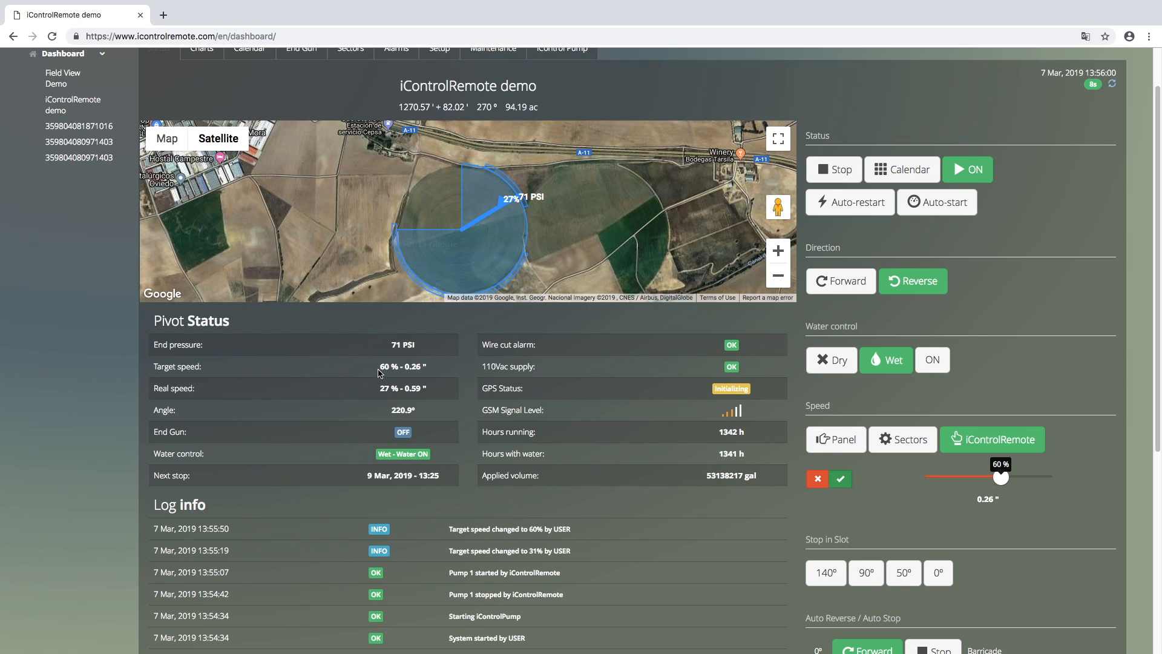
left_click_drag(380, 373, 398, 371)
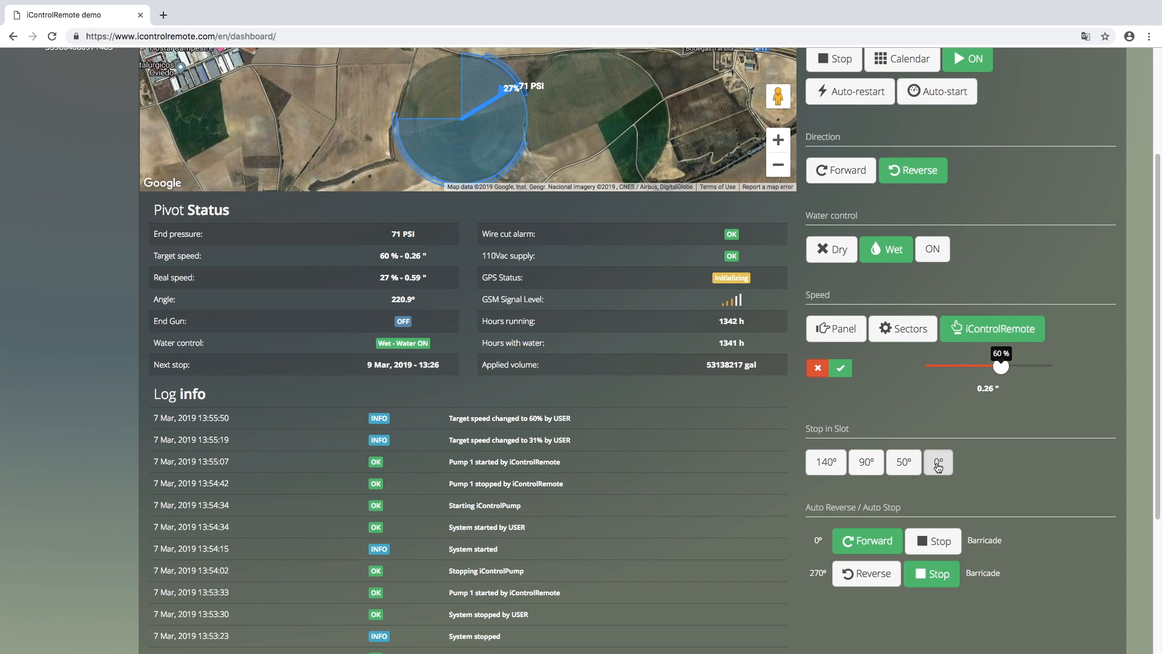
Step: Activate Stop in Slot for the pivot at 140º and 90º
left_click(837, 468)
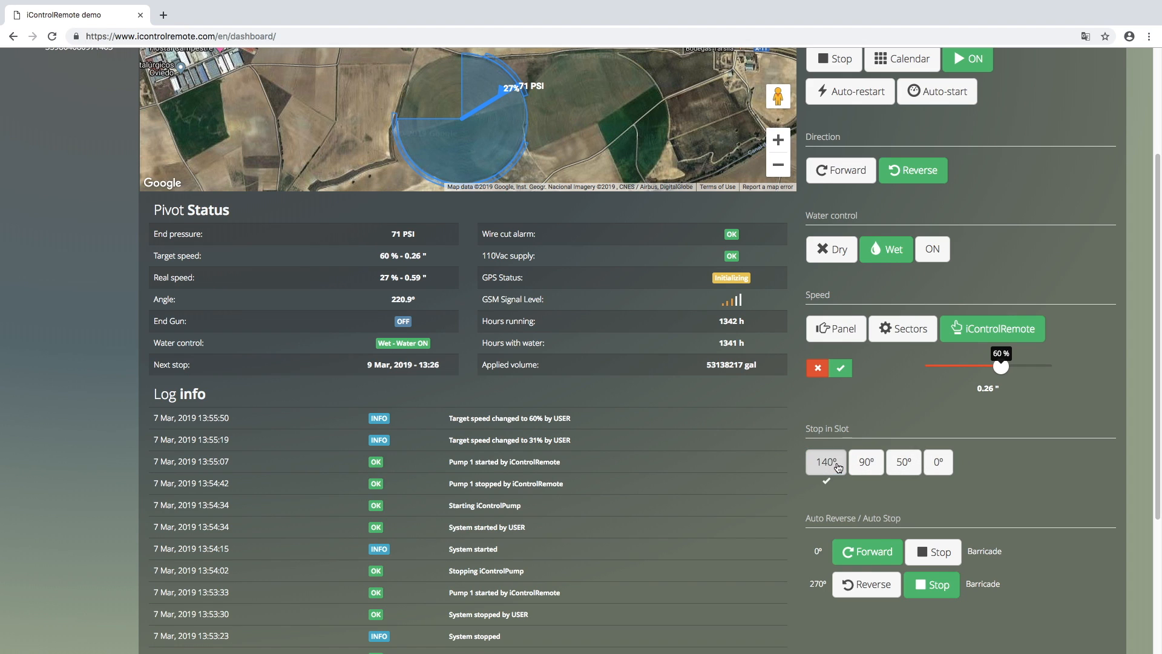
scroll(1073, 460, "up", 1)
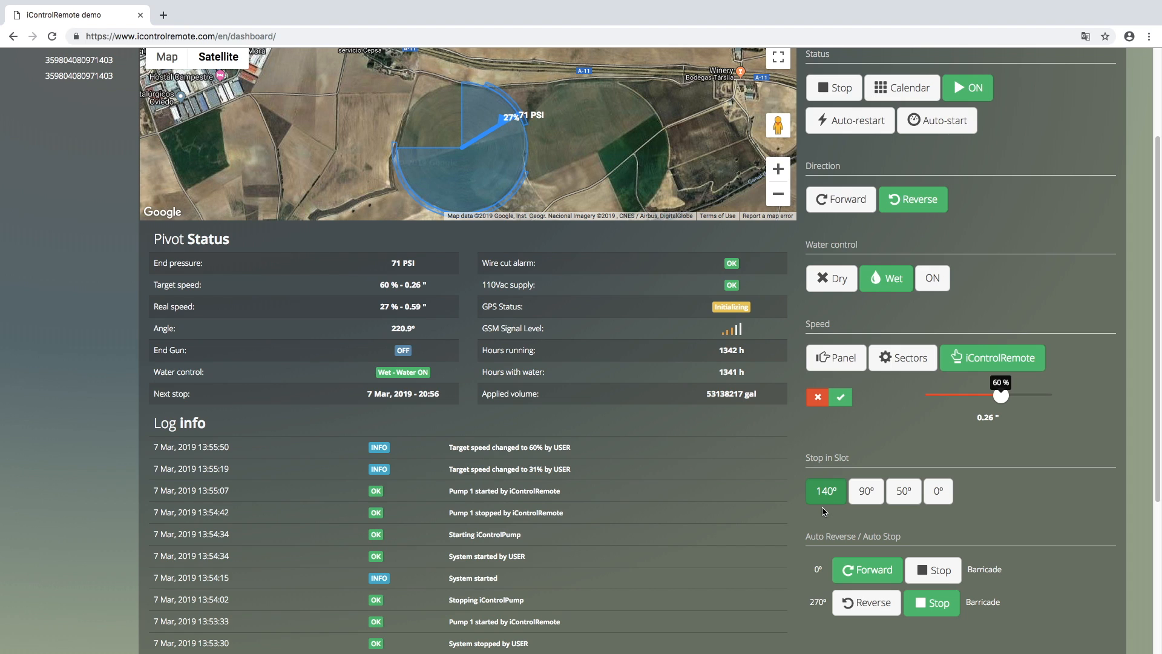
scroll(992, 503, "up", 1)
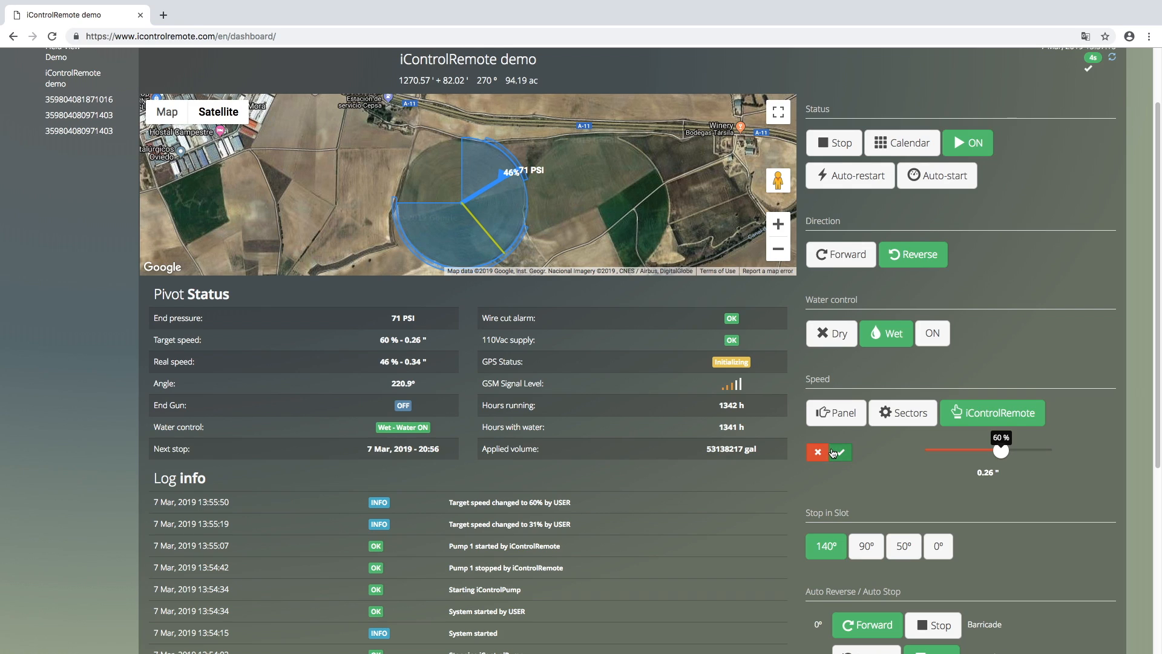
left_click(866, 546)
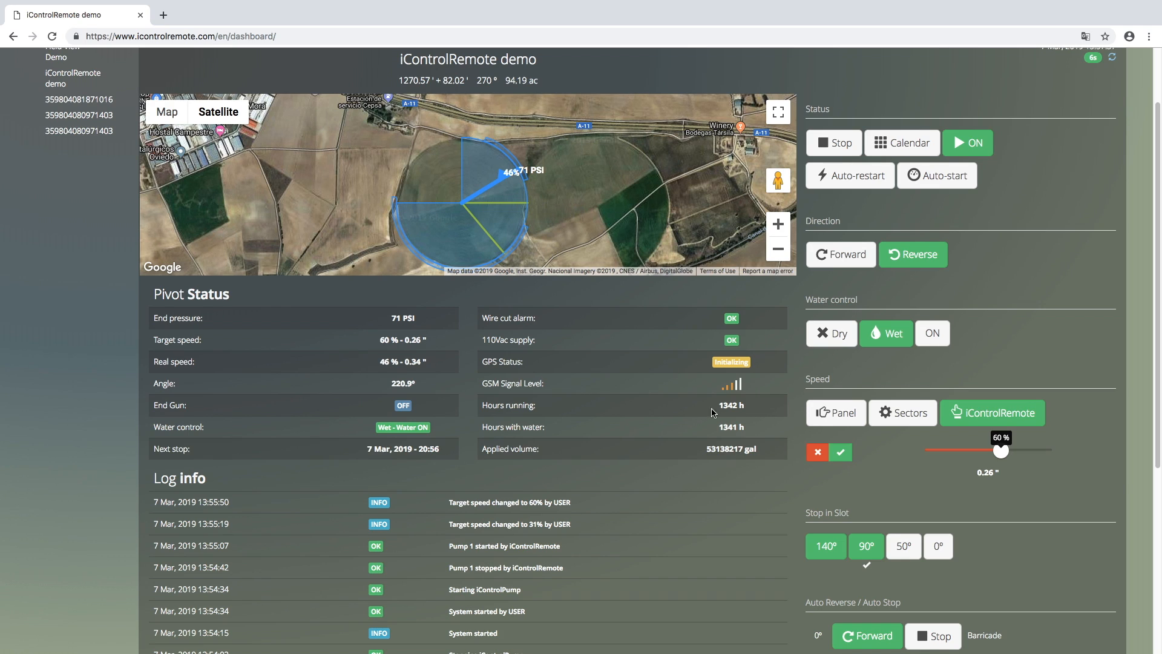
Step: Set the Auto Reverse / Auto Stop action to Reverse at the 270º barricade and to Stop at the 0º barricade
scroll(935, 511, "down", 1)
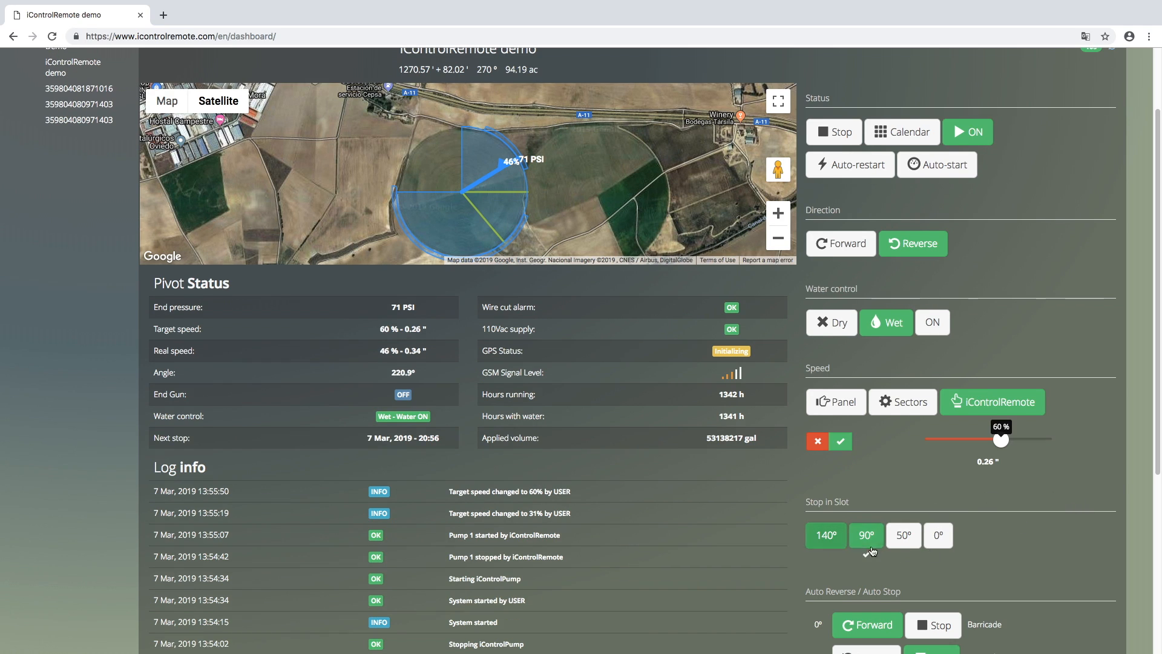
scroll(942, 550, "up", 2)
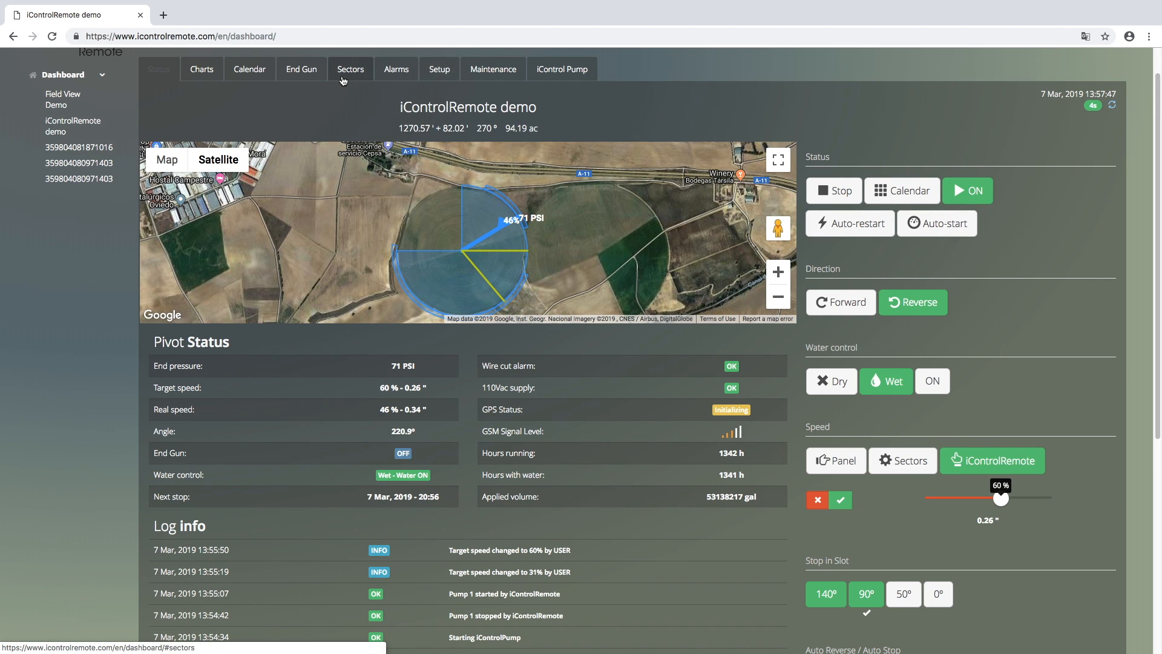
scroll(1055, 325, "down", 3)
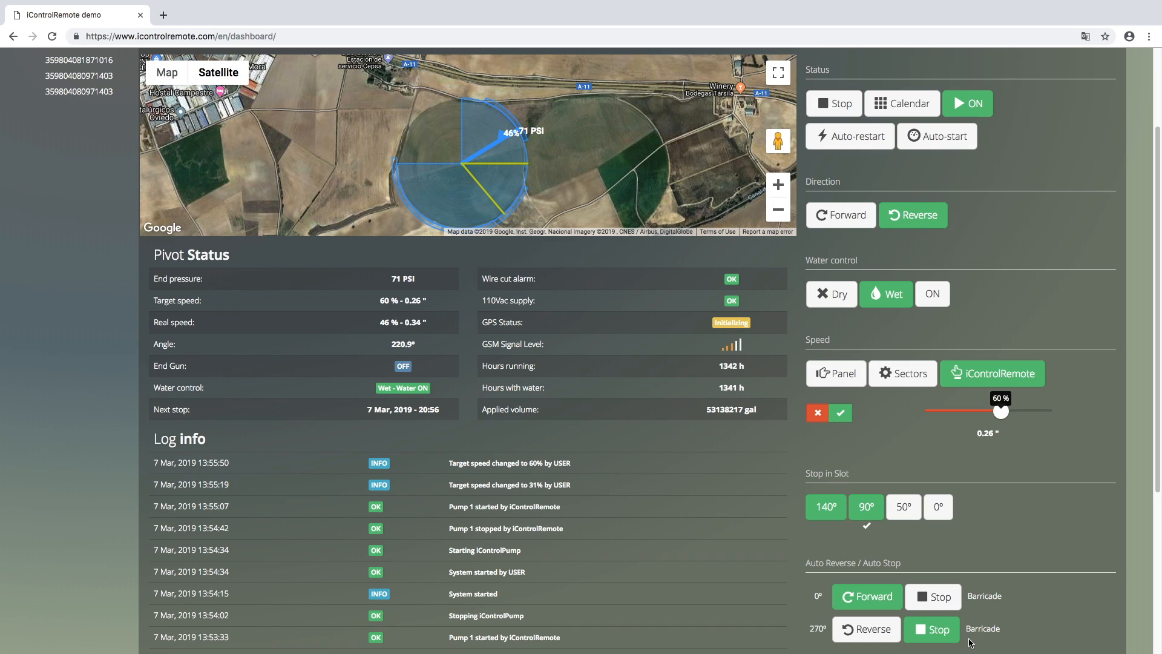
left_click(862, 629)
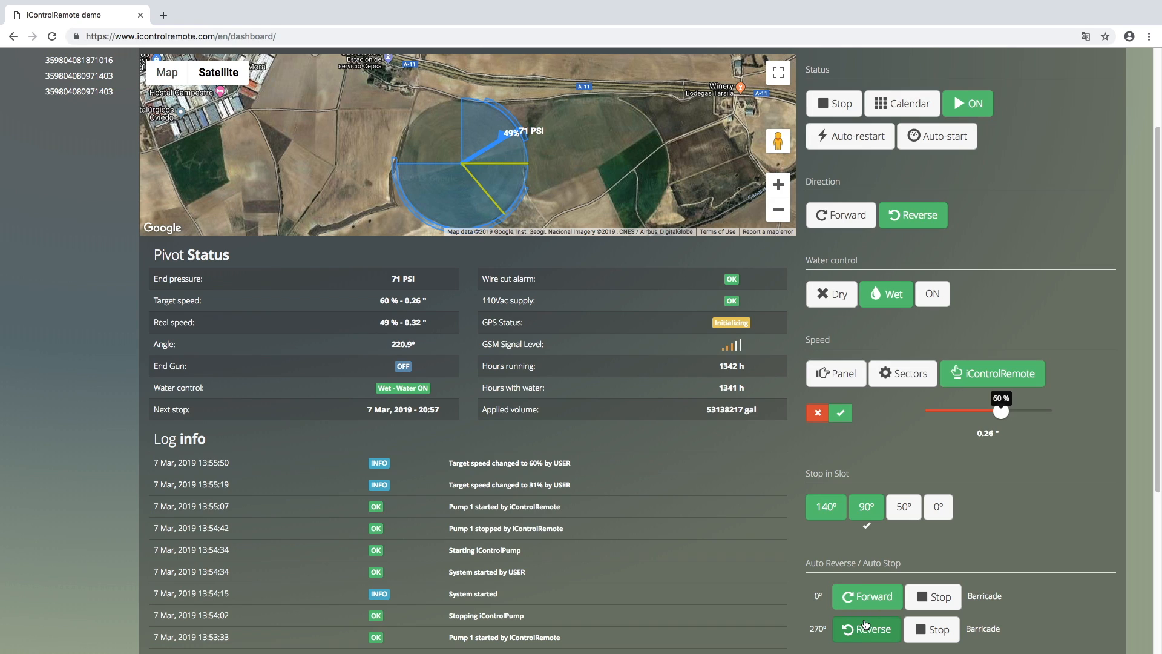
left_click(932, 597)
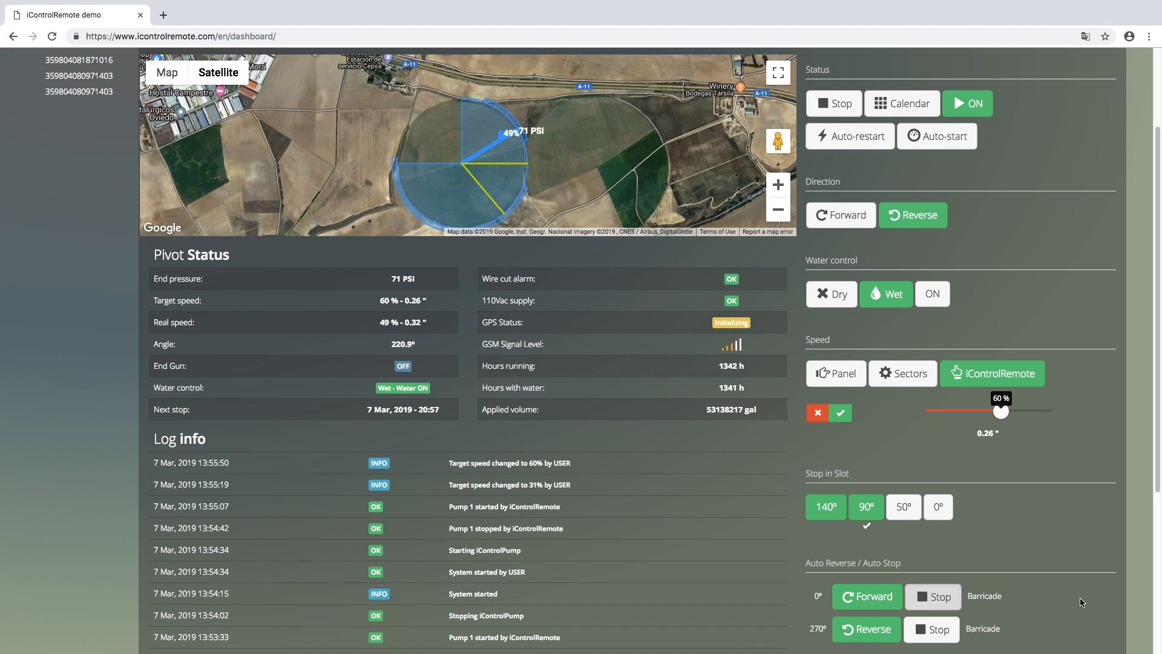
Step: In the Sectors settings, set the AR/AS left angle to 45º and the AR/AS right angle to 255º
scroll(1082, 602, "up", 3)
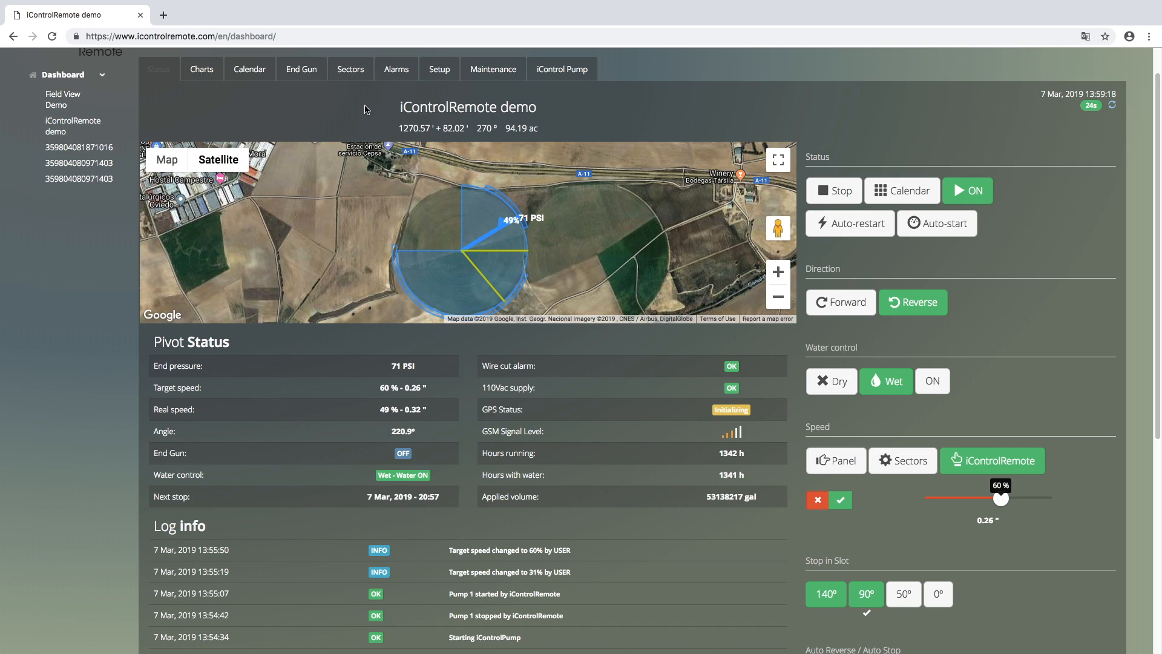
left_click(363, 82)
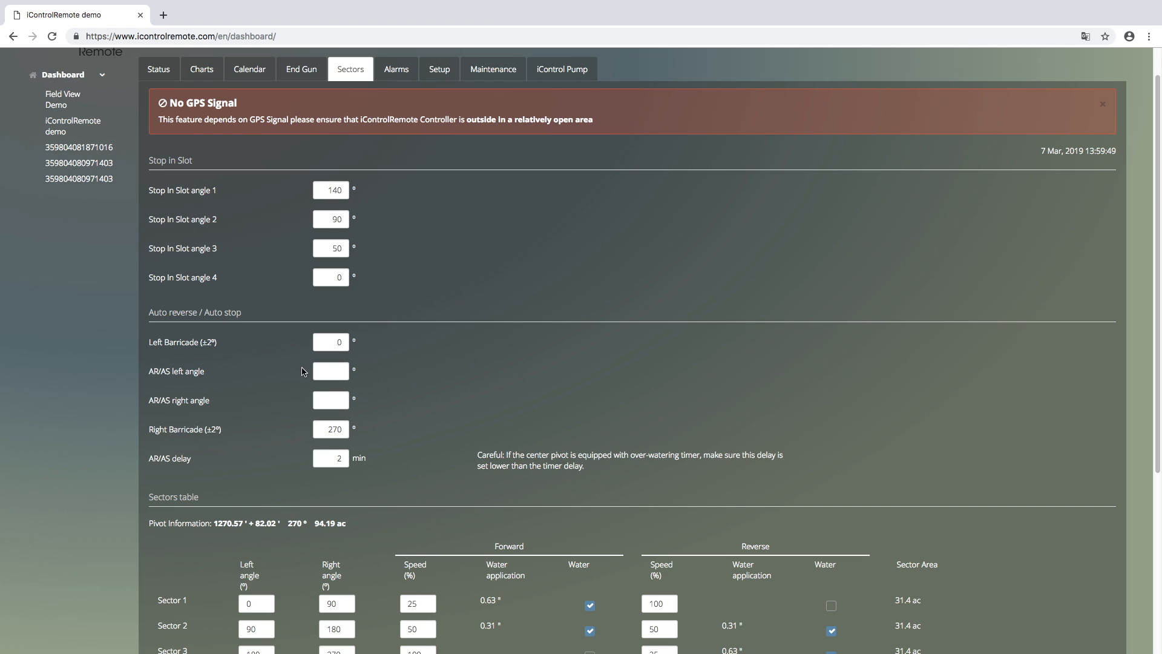
left_click(326, 370)
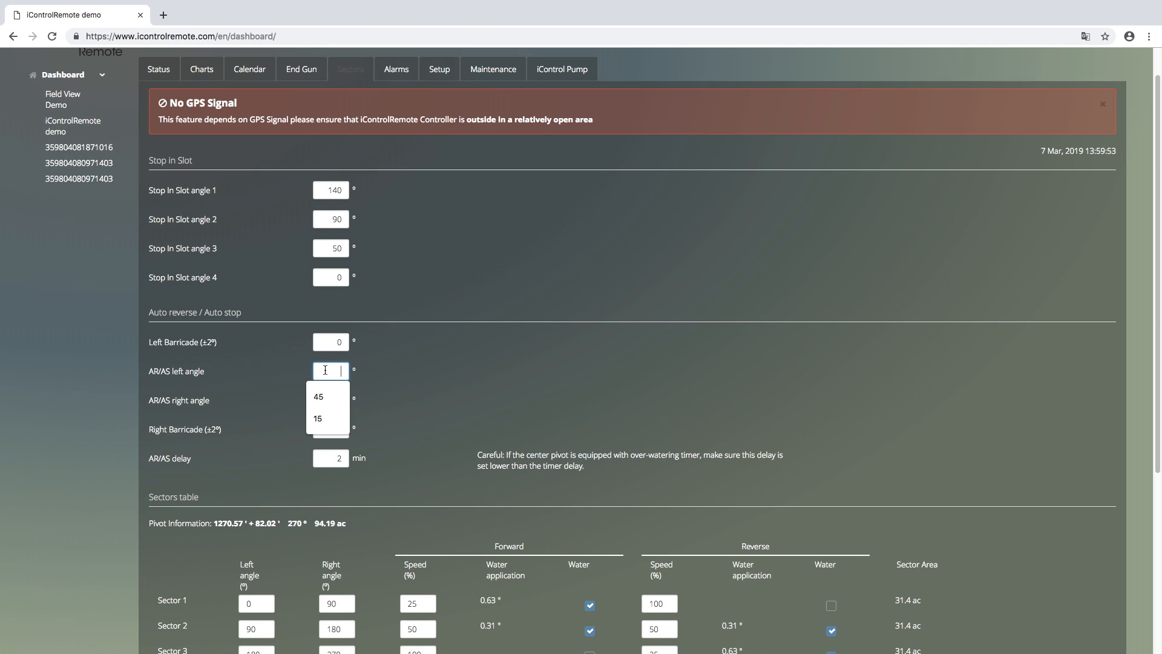
type("45")
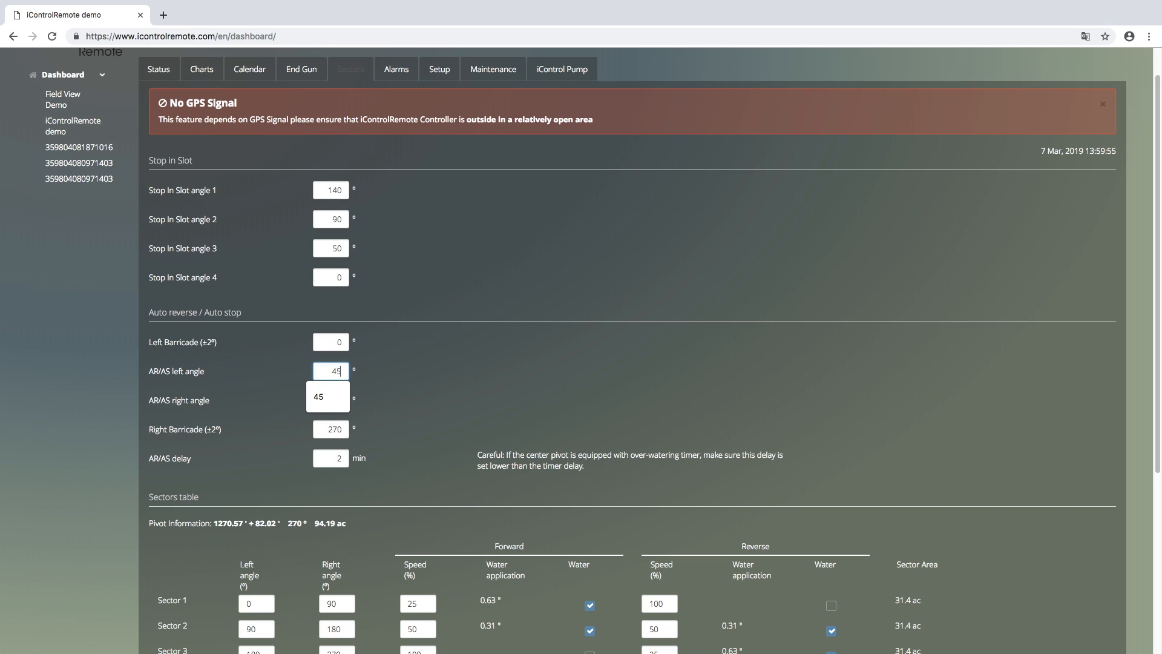
left_click(402, 397)
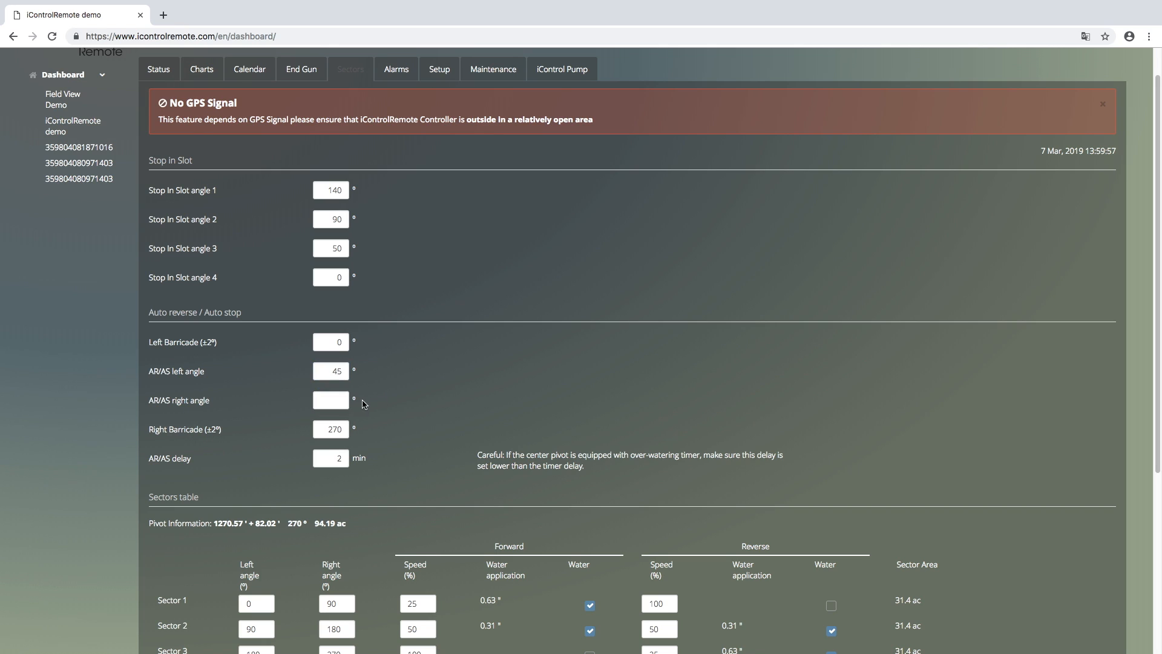
left_click(341, 403)
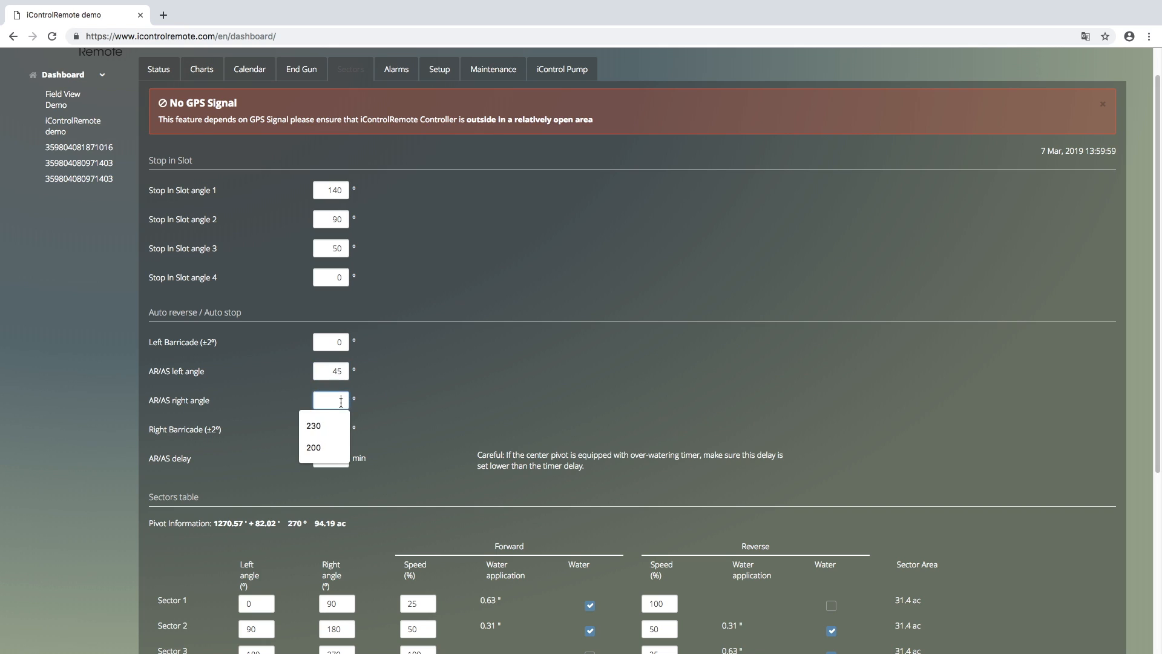
type("255")
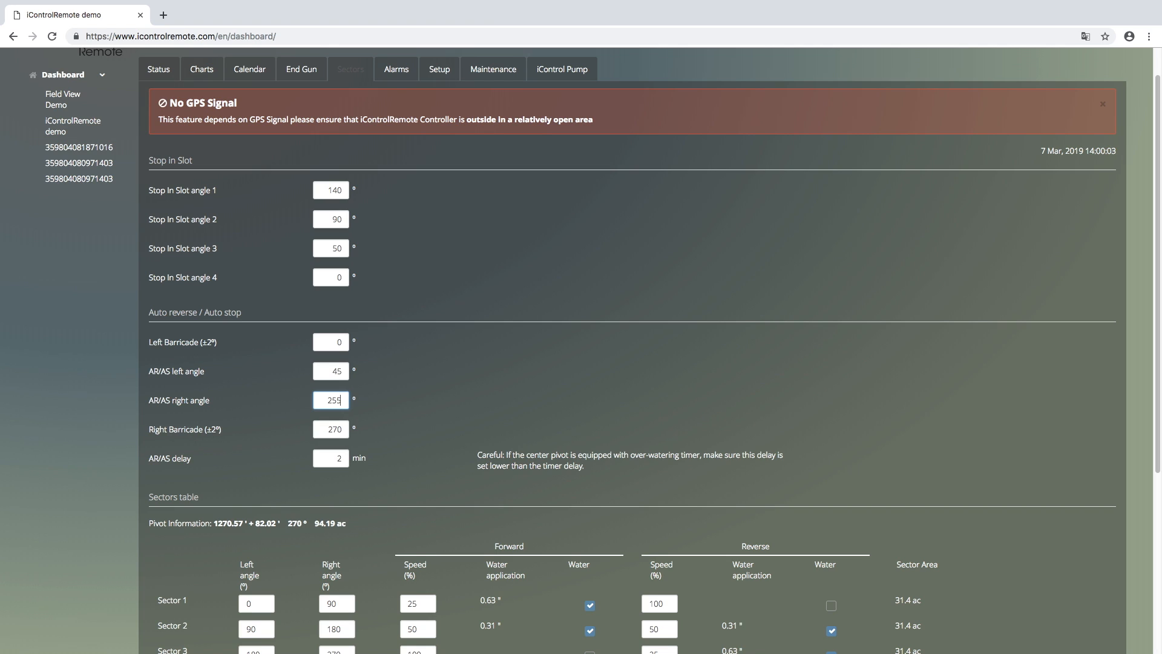
left_click(399, 406)
Step: Validate and submit the sector settings to the controller and finish the submission
scroll(400, 407, "down", 3)
scroll(399, 410, "down", 3)
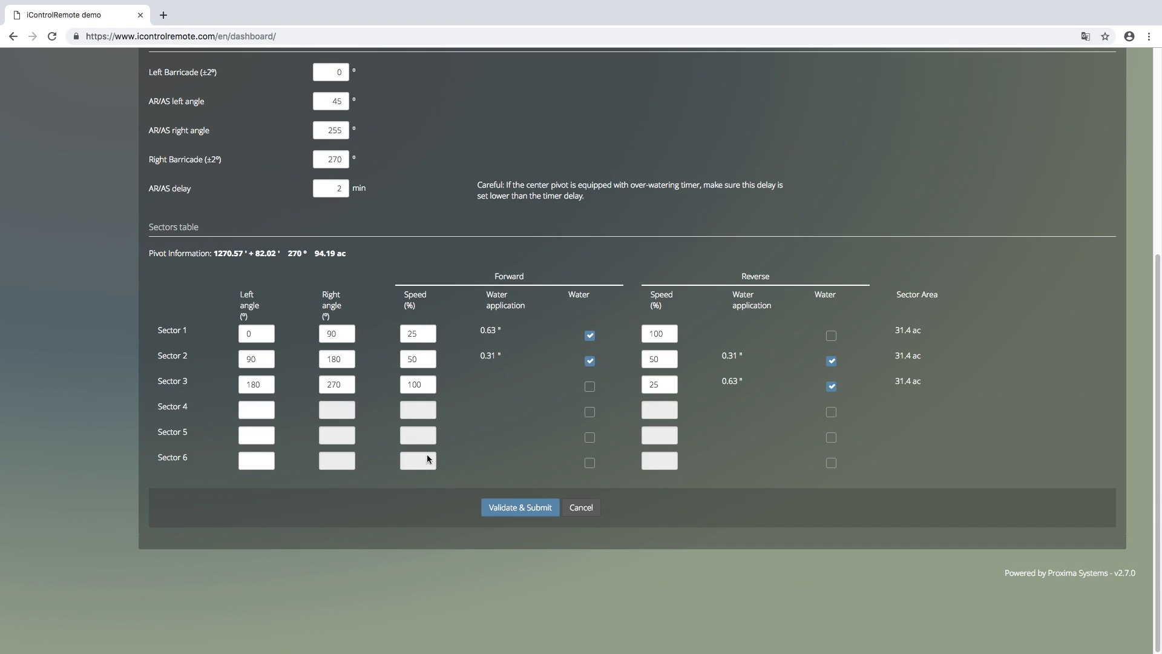
left_click(502, 509)
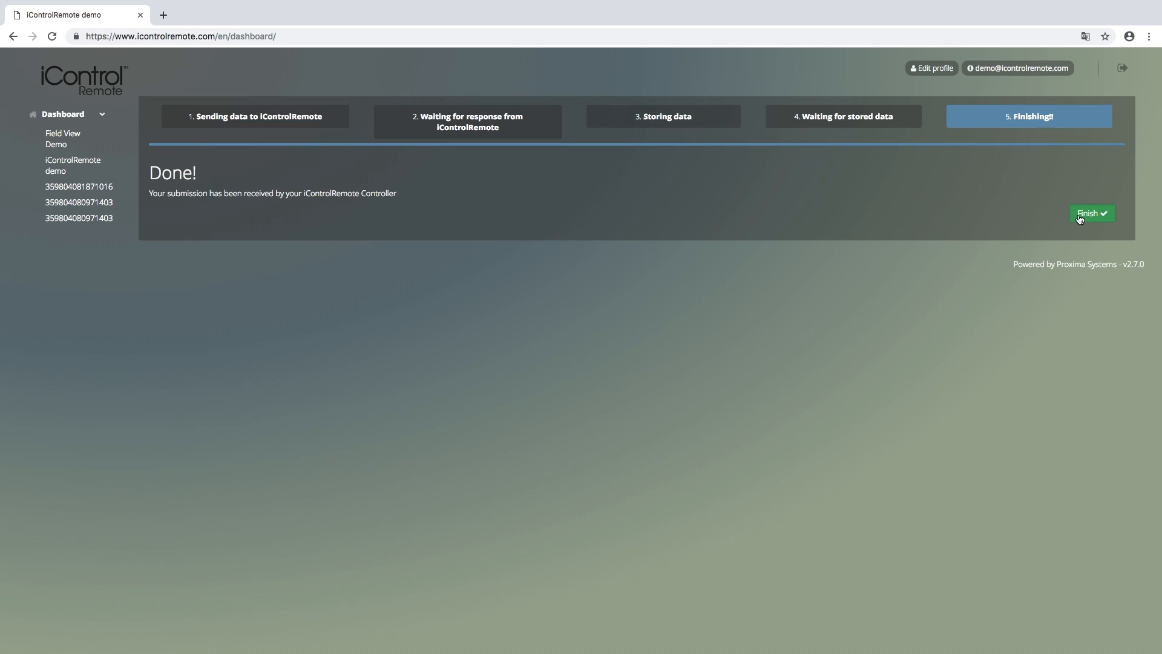
left_click(1080, 216)
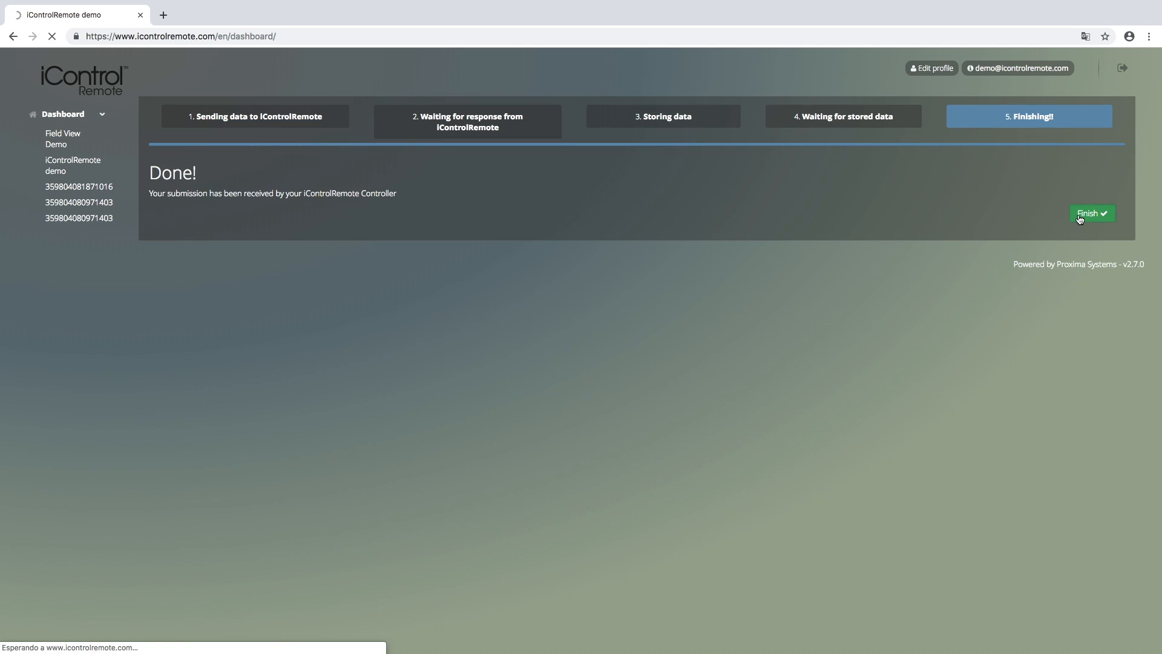
Step: Set the 45º Auto Reverse / Auto Stop point to Forward, and the 255º point first to Stop and then to Reverse
scroll(1016, 541, "down", 3)
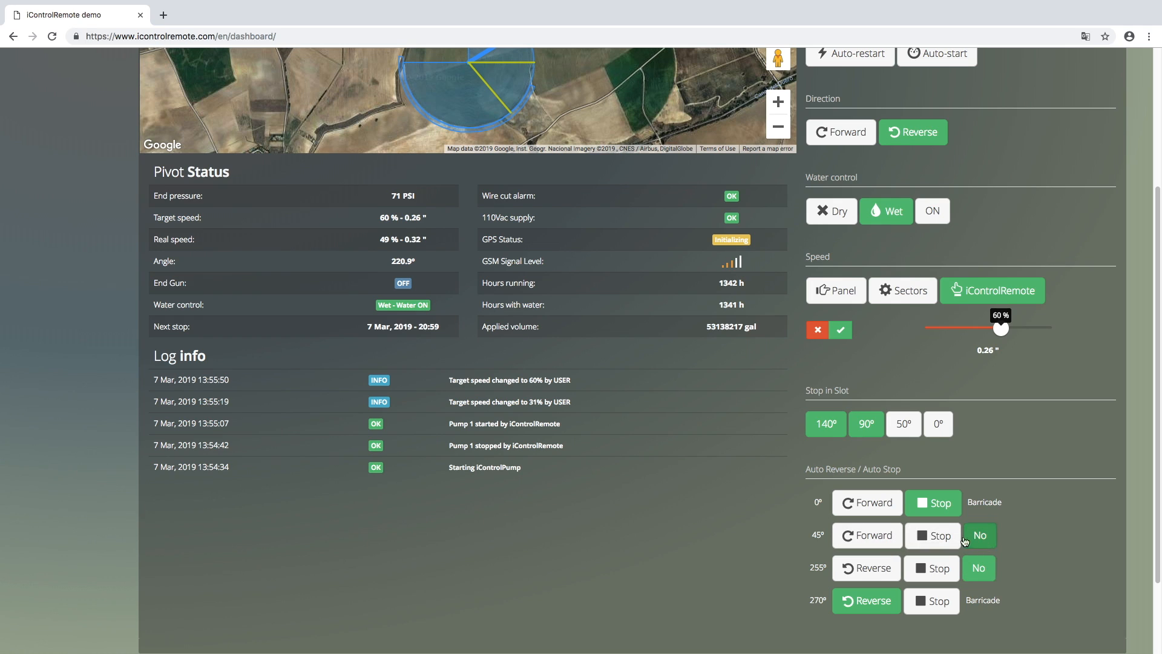
left_click(872, 541)
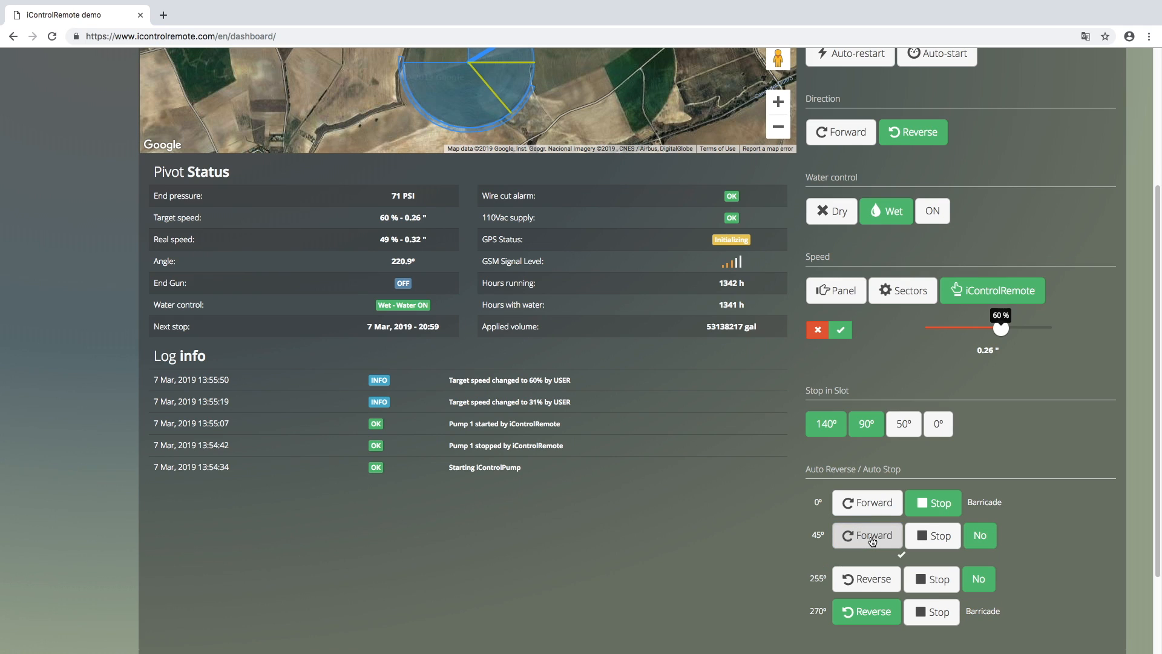
left_click(933, 580)
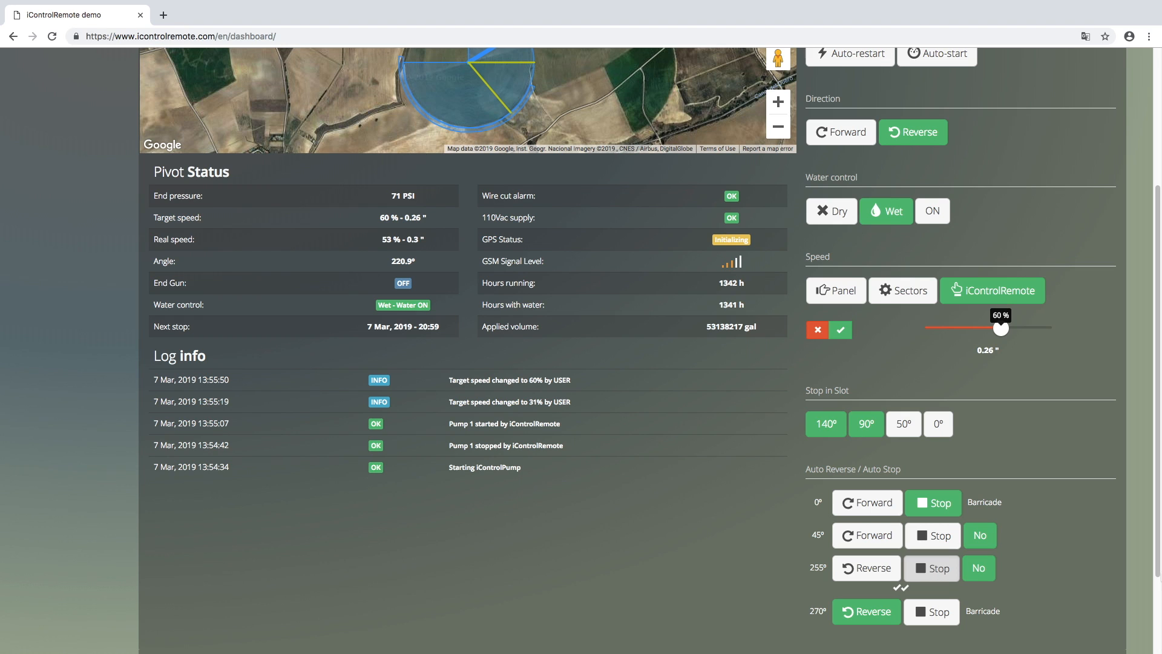
scroll(507, 231, "up", 3)
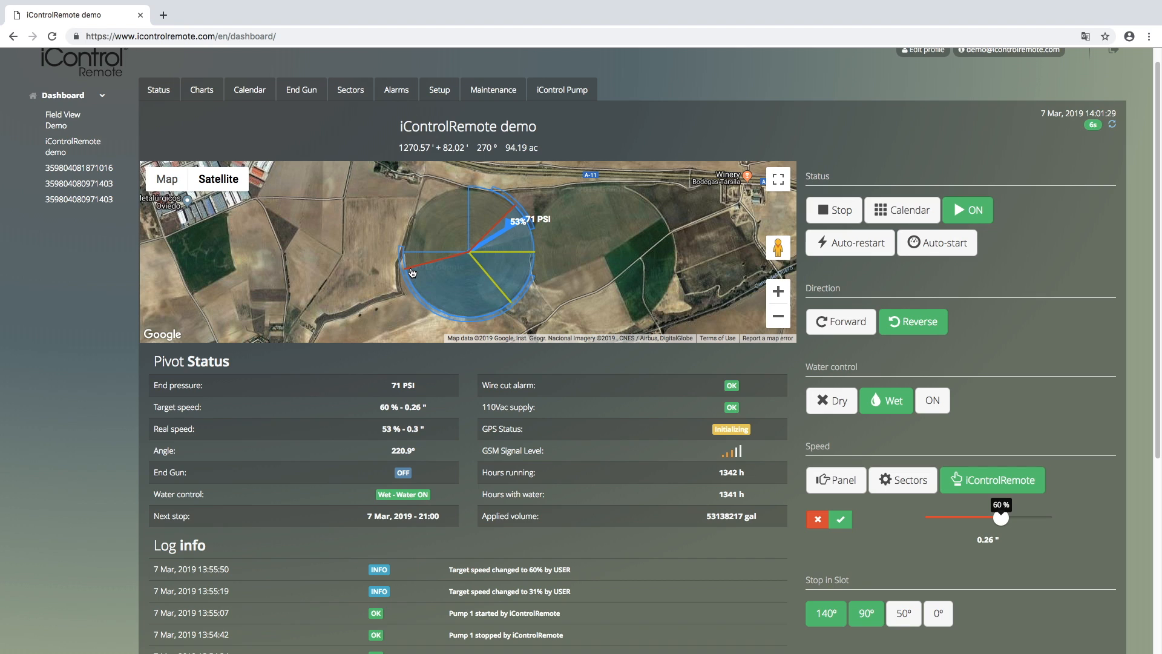
scroll(1046, 361, "down", 4)
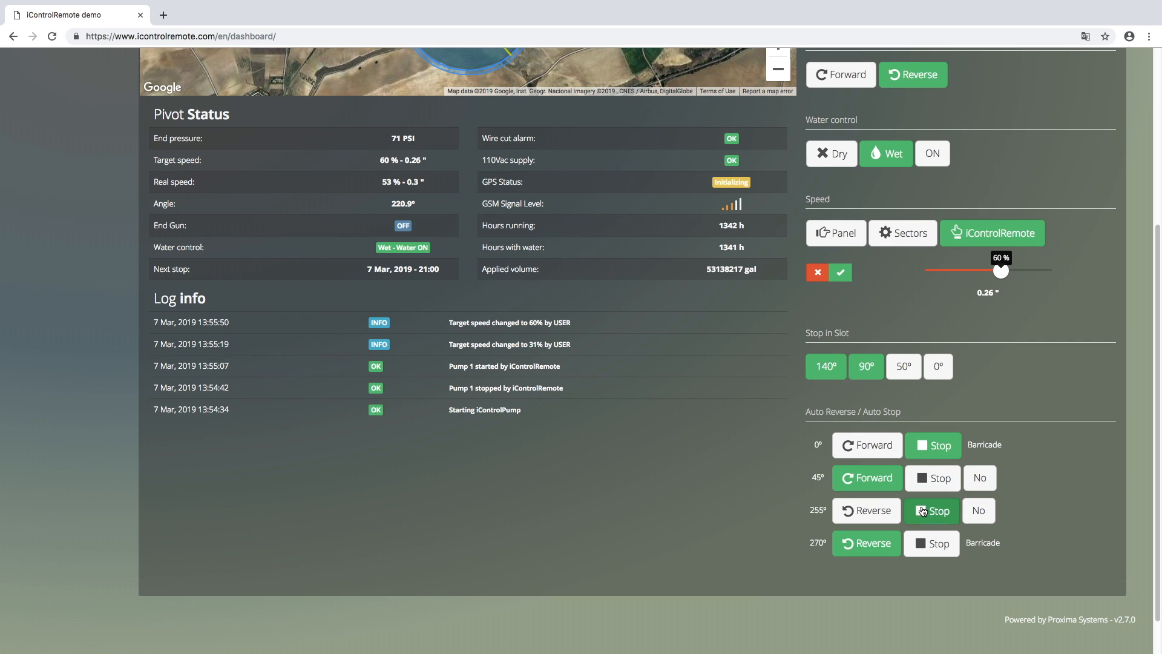
left_click(888, 509)
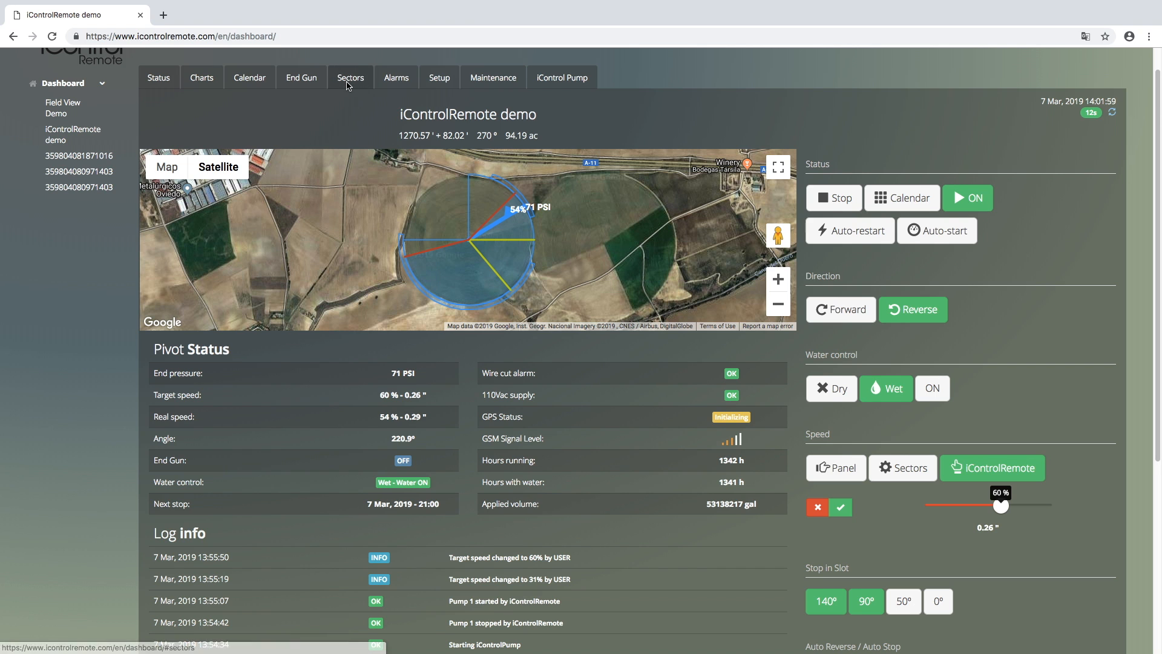
Step: Review the auto reverse / auto stop delay and the sectors table in the Sectors settings
left_click(349, 81)
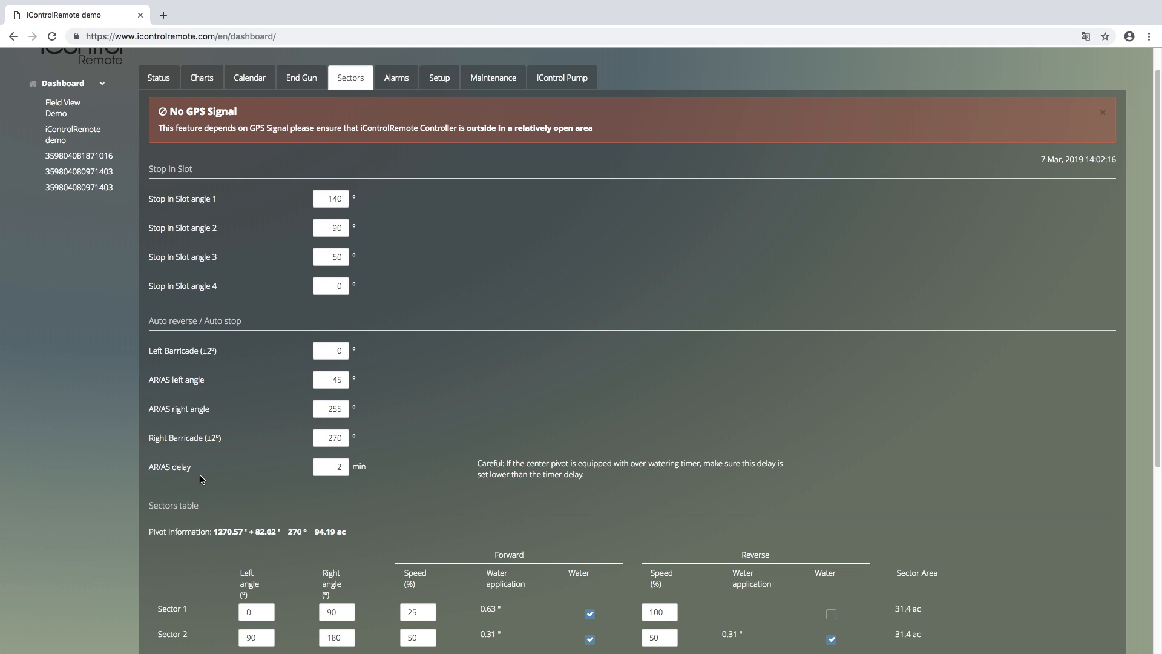
scroll(355, 474, "down", 3)
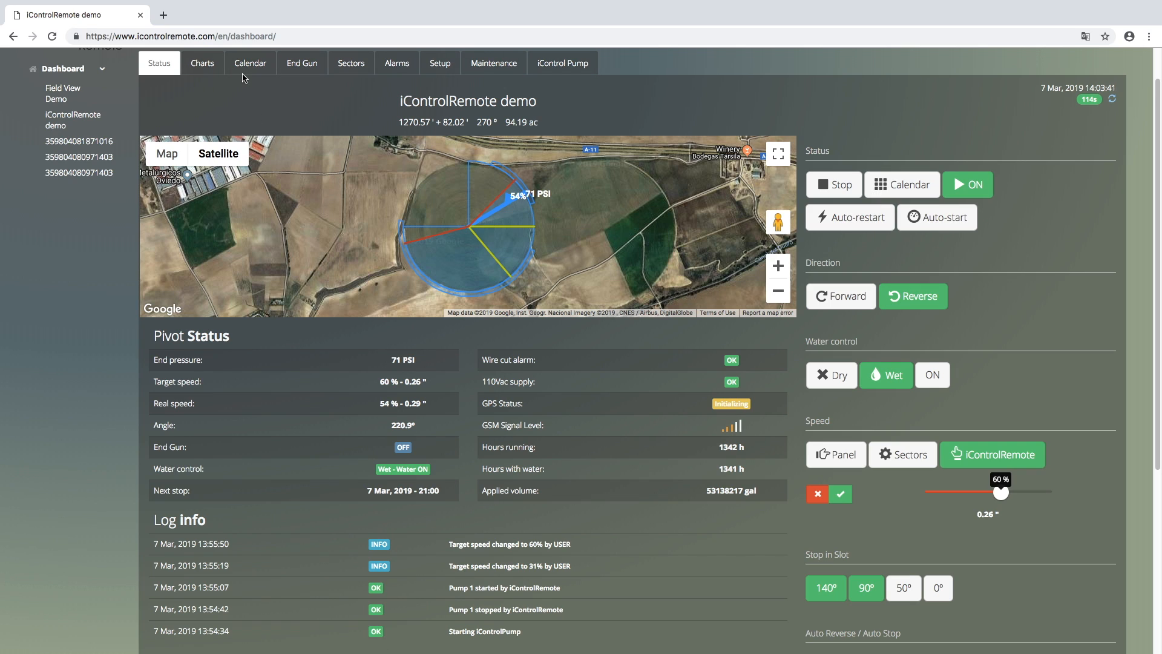
Step: Switch the pivot's end gun to Auto, force it ON, and return it to Auto
left_click(298, 73)
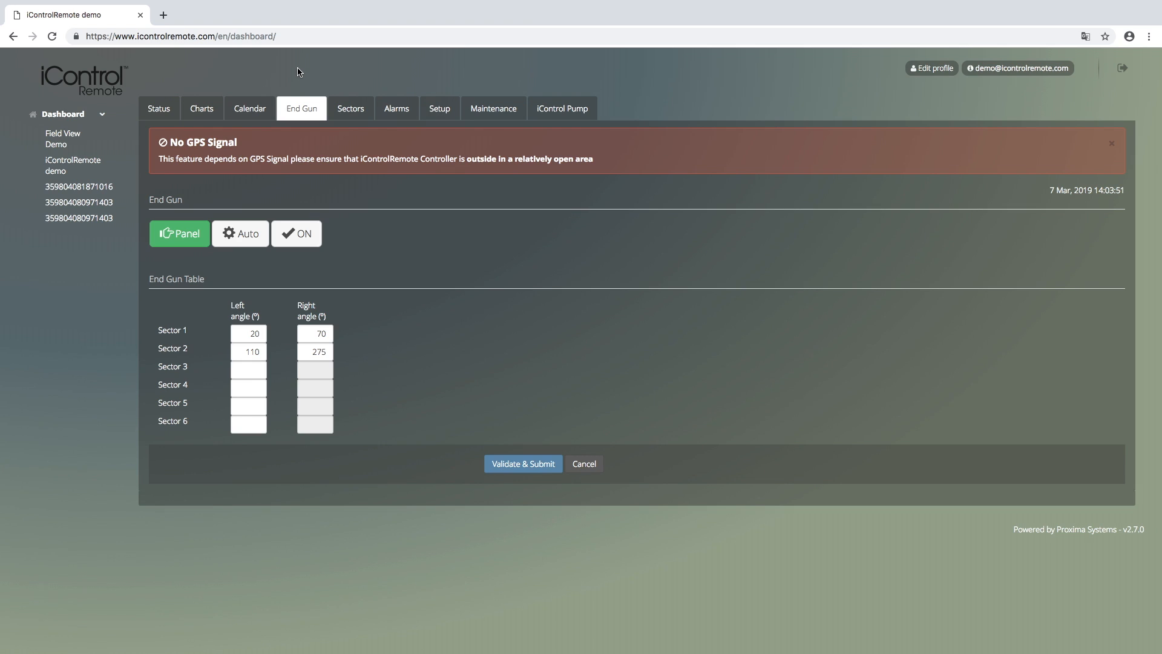
left_click(239, 242)
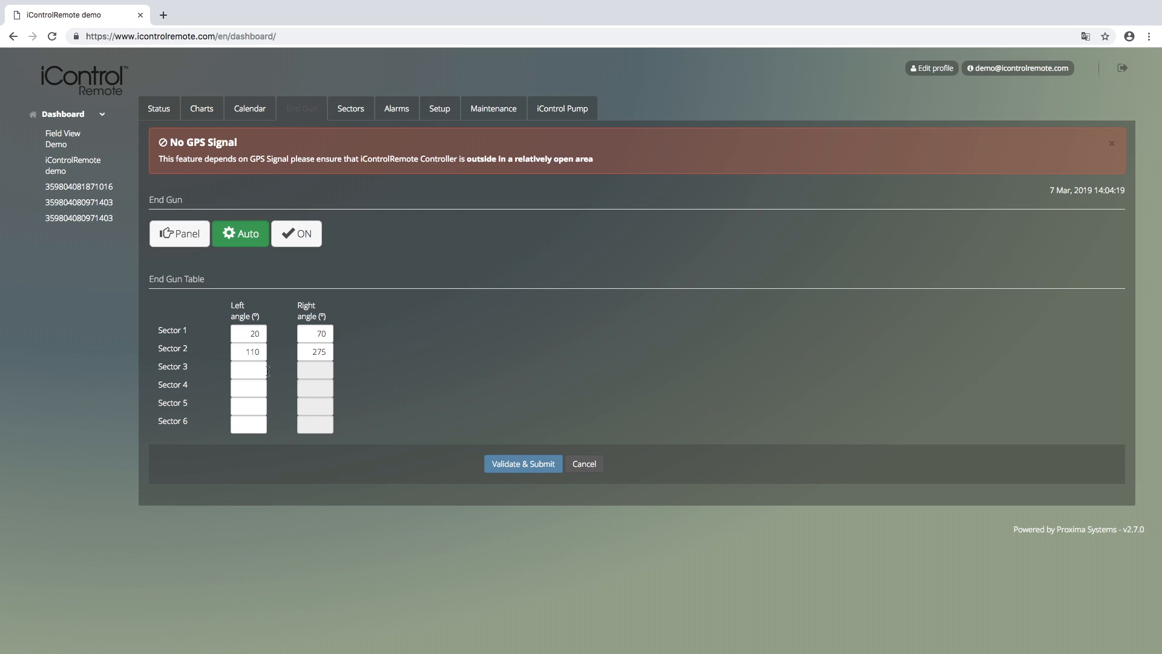
left_click(288, 241)
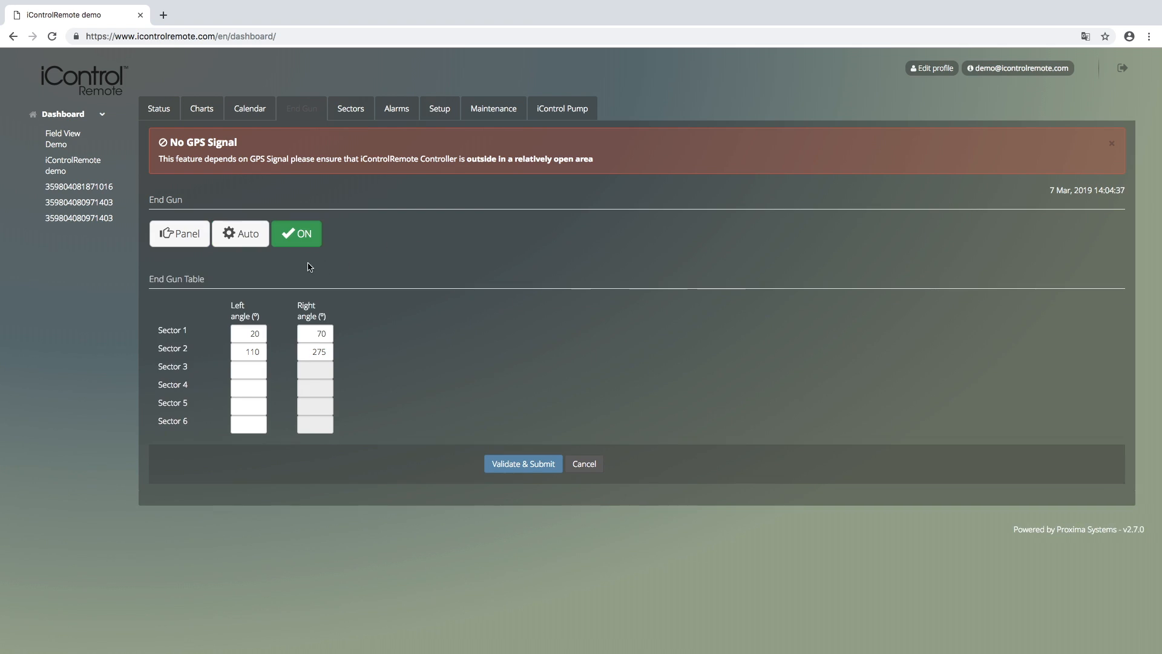
left_click(248, 243)
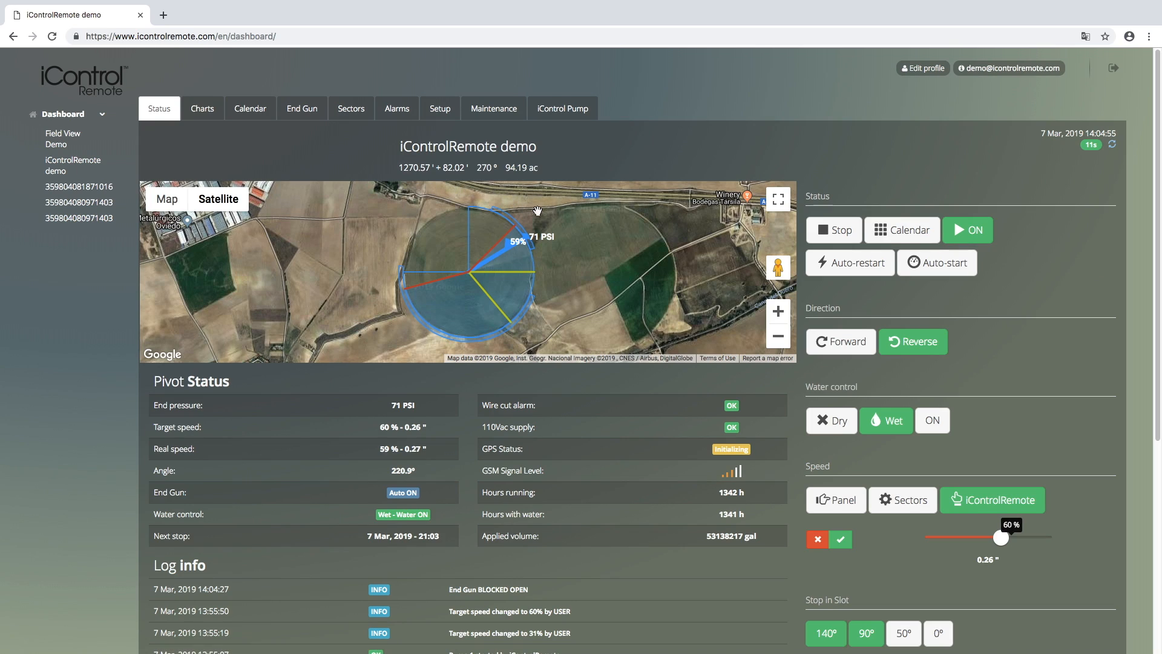
Step: Inspect the pivot's end gun sectors and stop lines up close on the status map
scroll(530, 243, "down", 2)
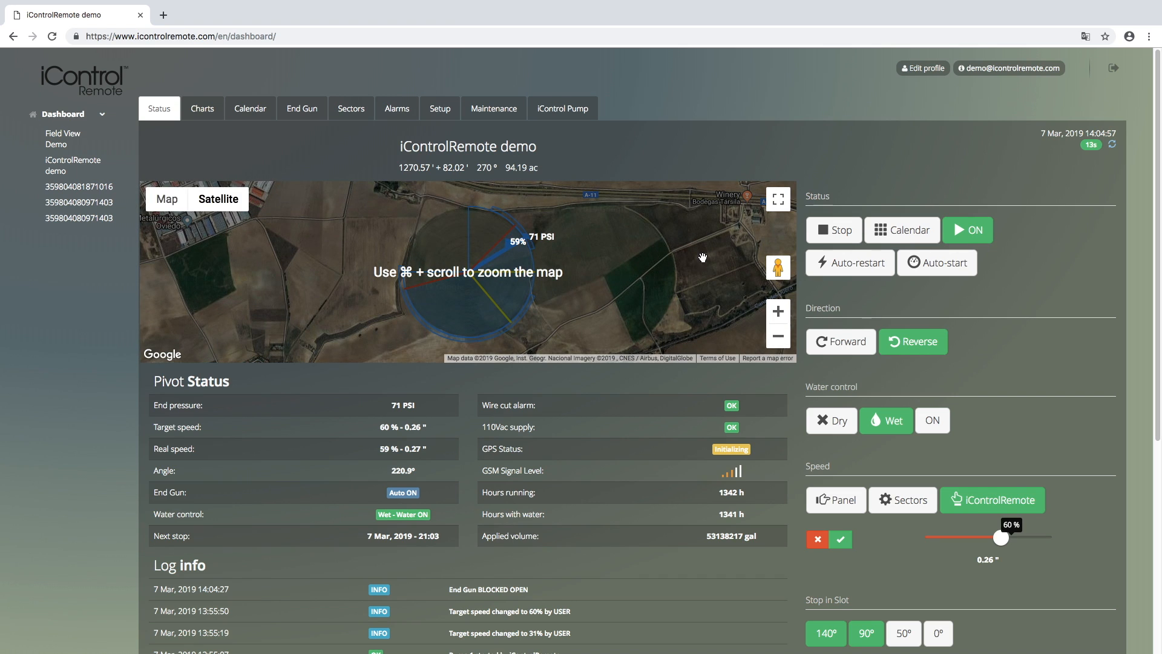
left_click(784, 311)
left_click_drag(632, 229, 610, 267)
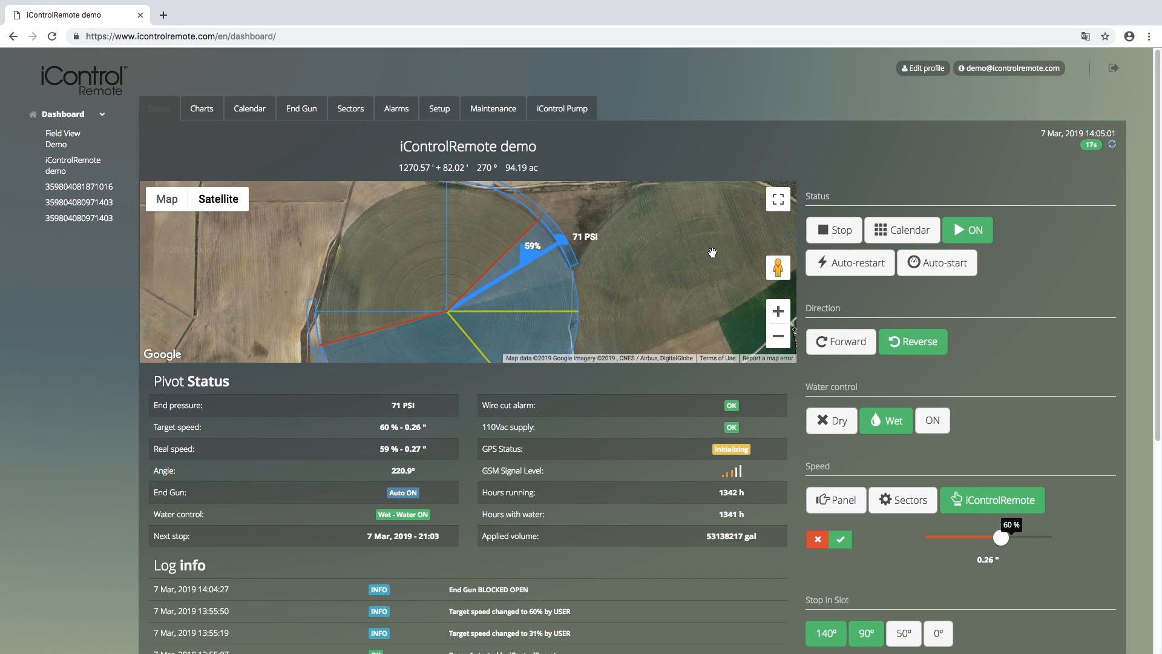
left_click(779, 337)
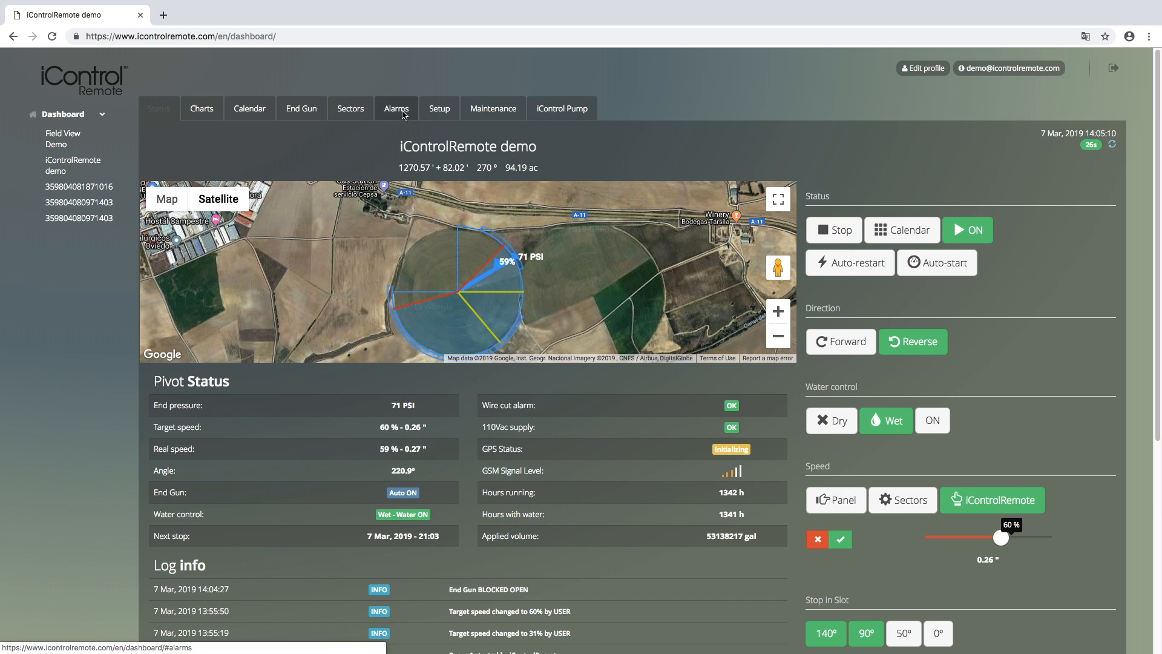
Step: Review the alarm levels and the email and SMS notification settings for the pivot
left_click(400, 112)
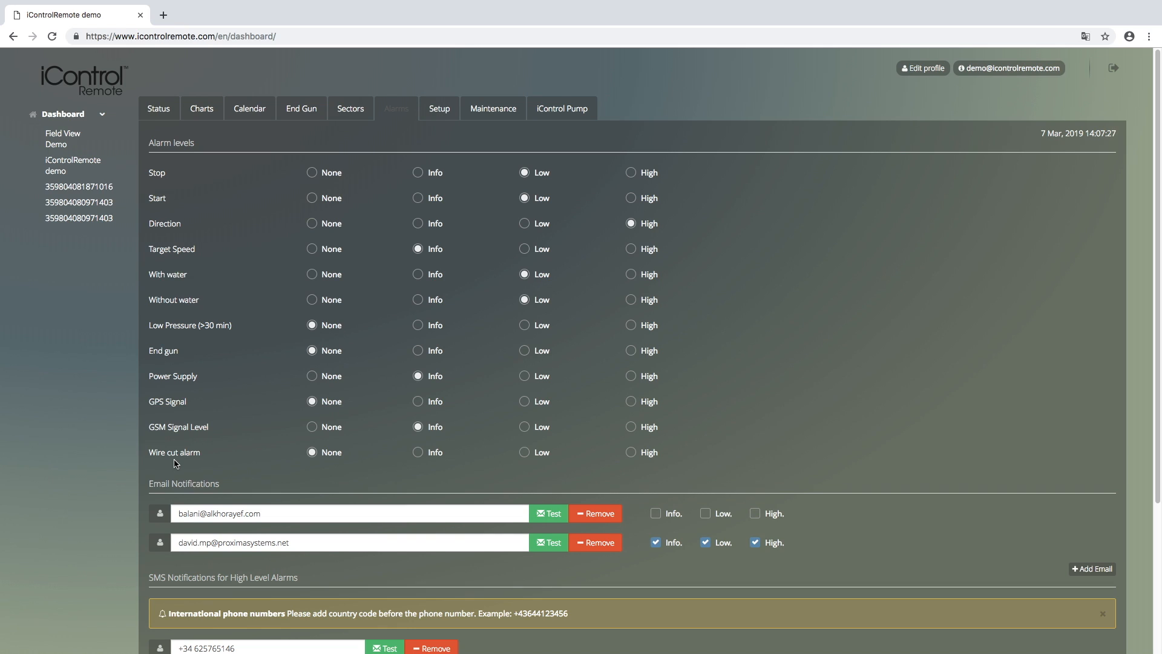
left_click_drag(145, 484, 264, 490)
scroll(261, 485, "down", 2)
left_click_drag(155, 506, 282, 509)
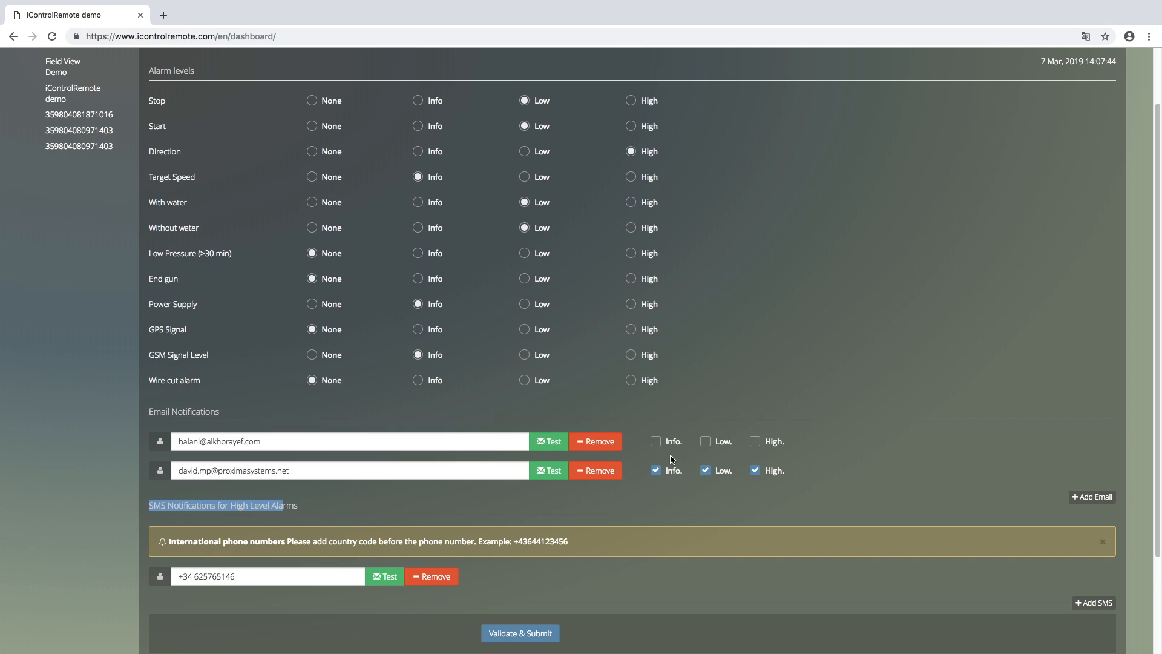
scroll(778, 474, "up", 1)
scroll(778, 475, "up", 2)
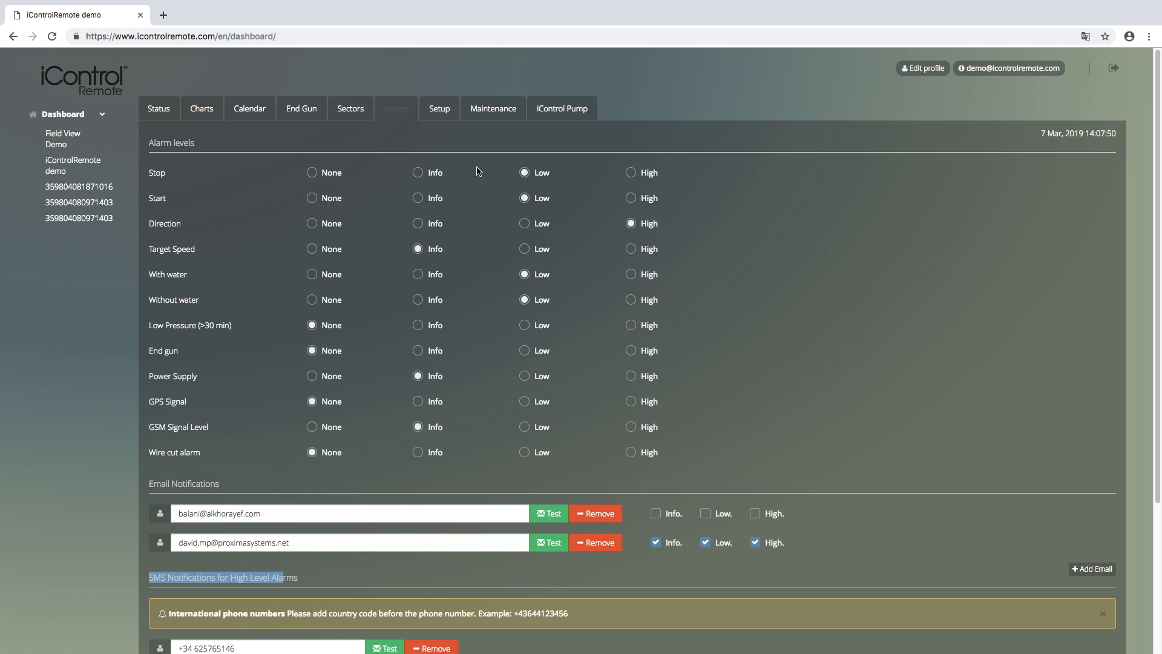
Step: Review the pivot's General Setup parameters and the available options for the system of measurement
left_click(438, 121)
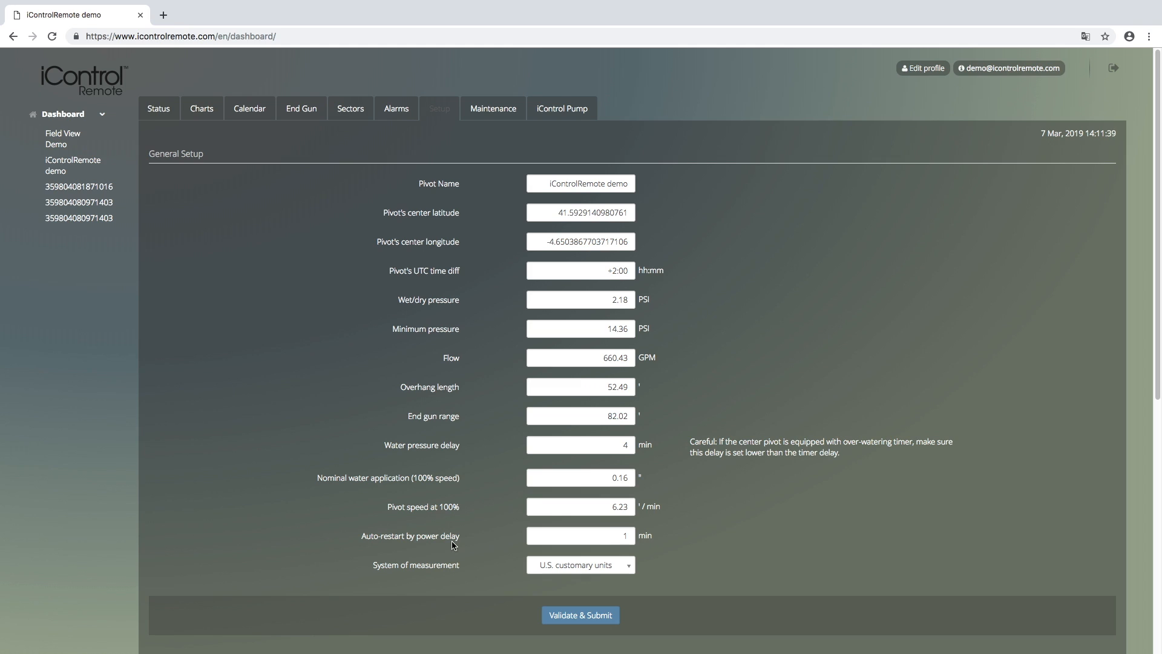
left_click(561, 567)
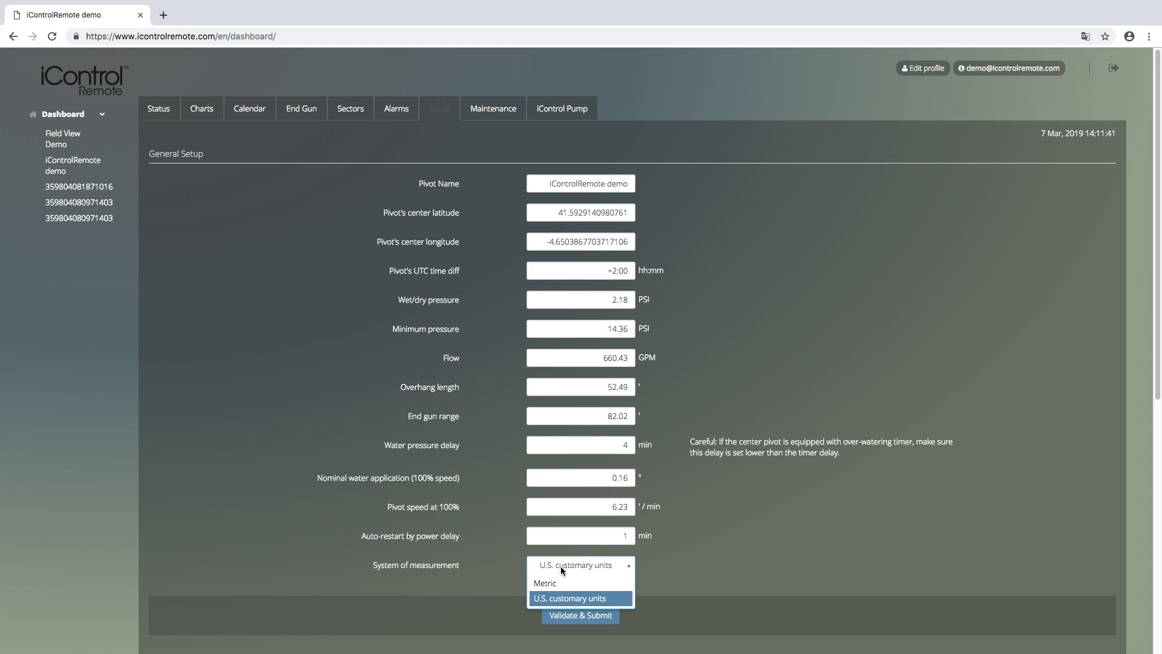
left_click(682, 583)
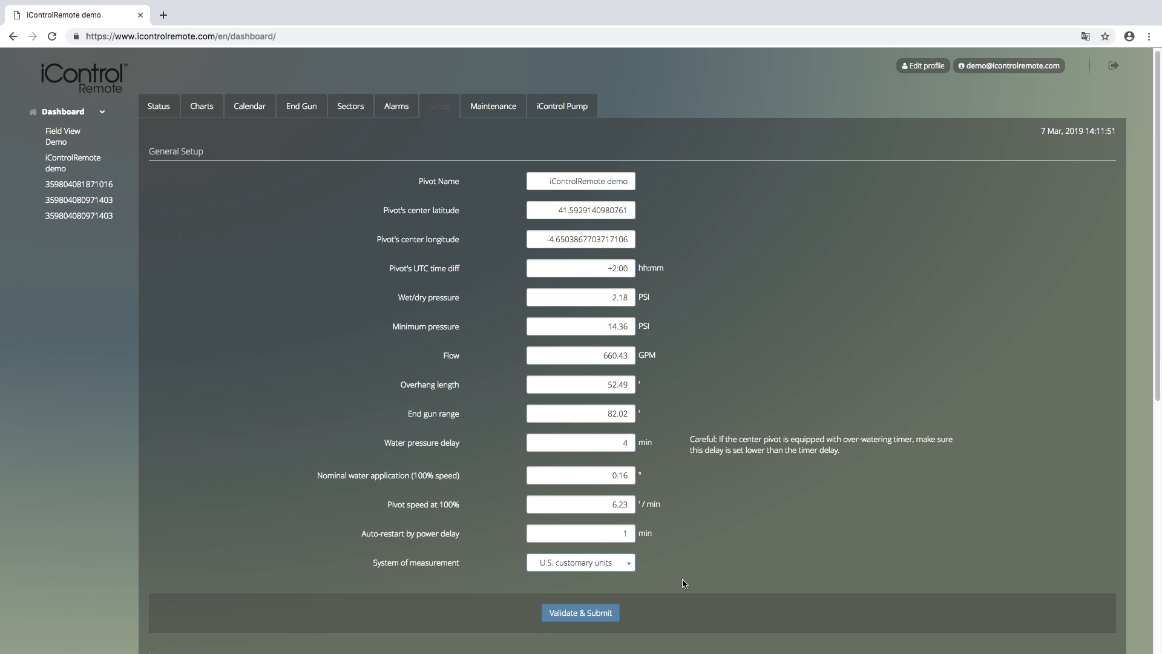
Step: Review the permission options for the owner, dealer and engineer accounts under User management
scroll(683, 583, "down", 4)
scroll(683, 583, "down", 2)
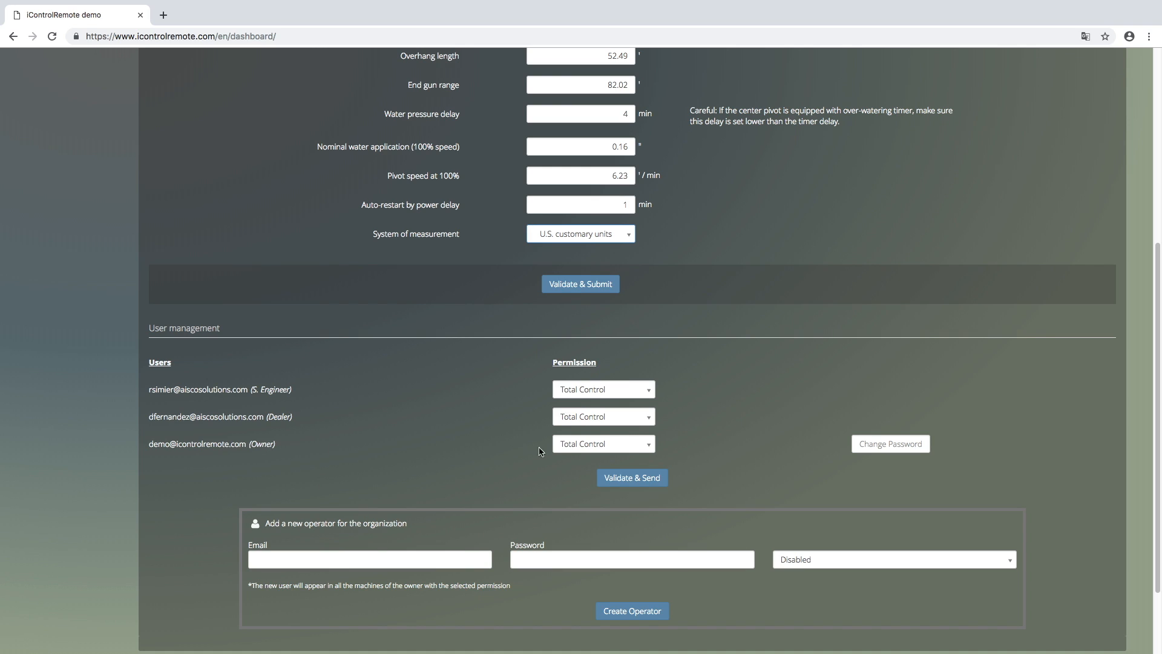
left_click(564, 448)
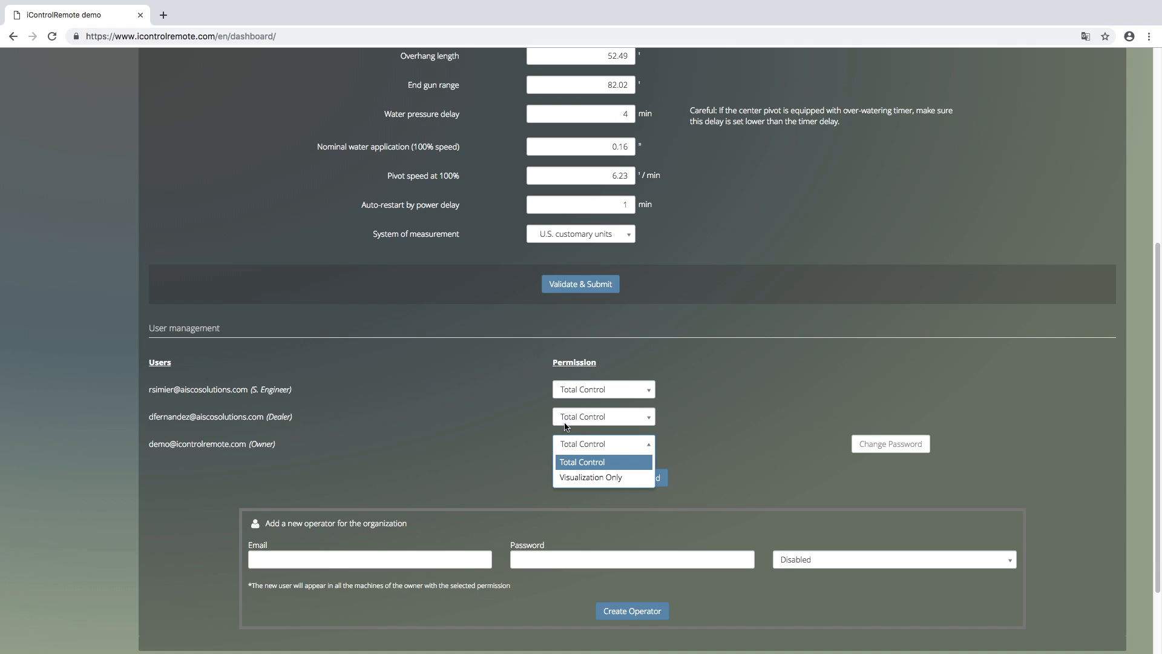
left_click(565, 427)
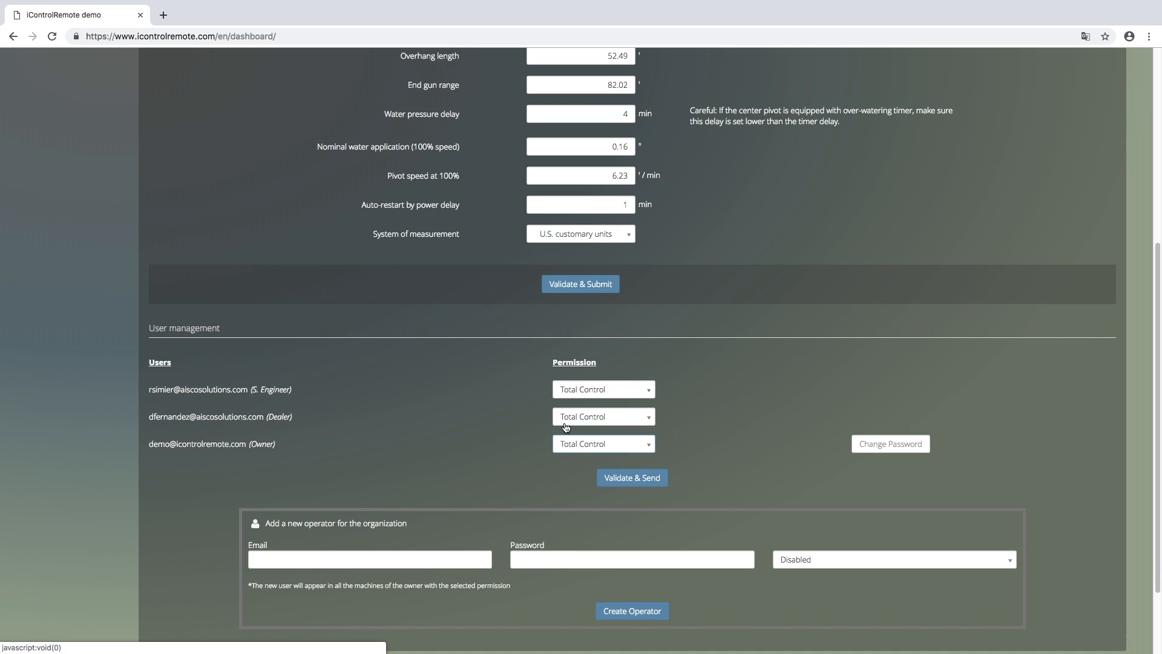
left_click(565, 424)
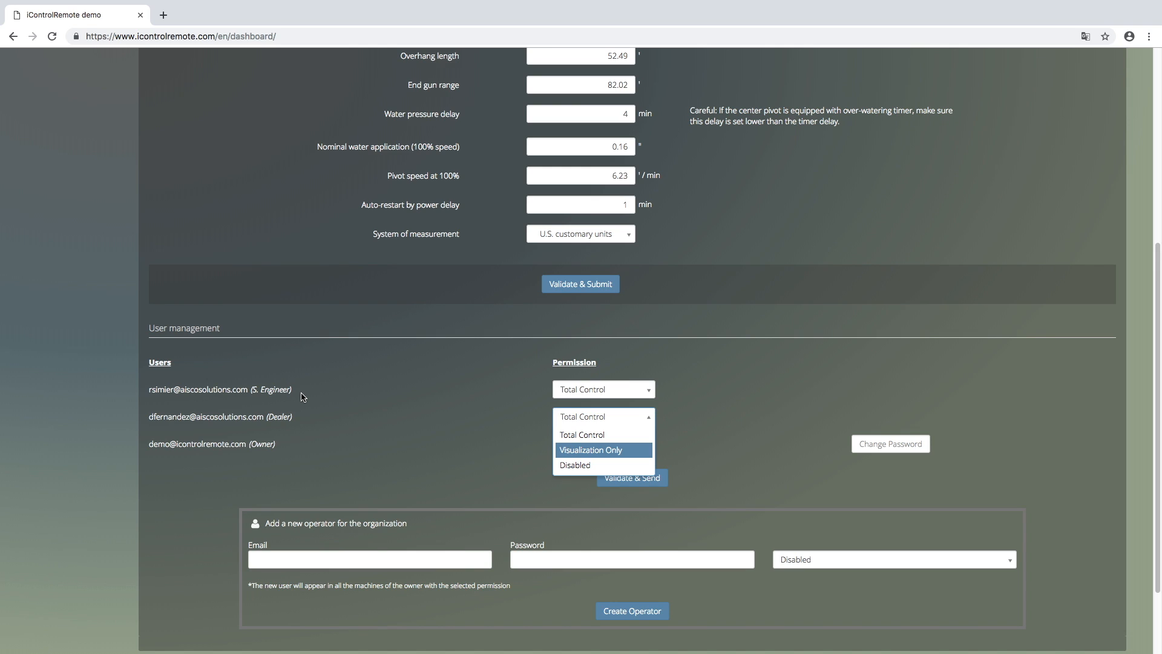
left_click(586, 396)
left_click(586, 396)
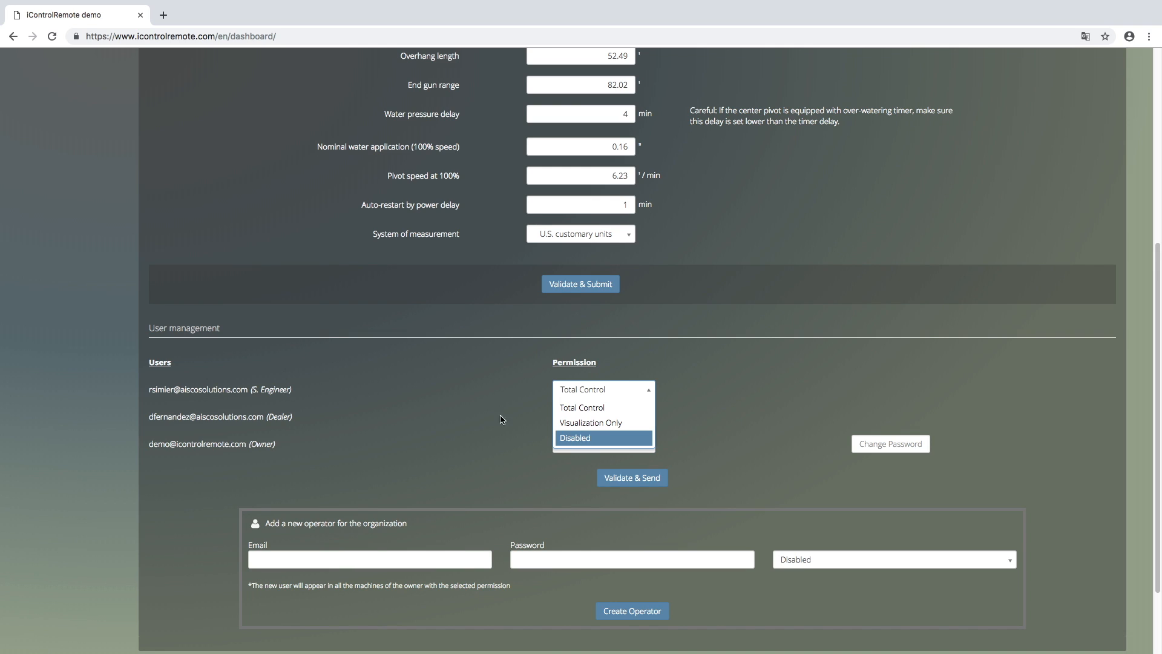
left_click(391, 373)
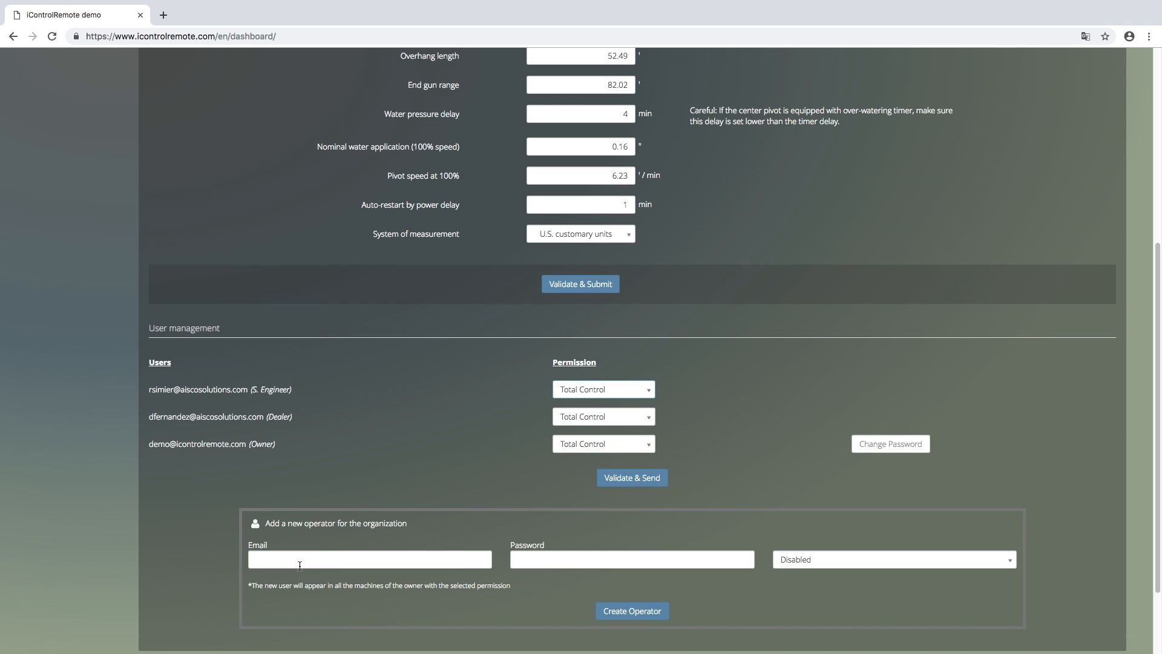
Step: Examine the form for adding a new operator, including its password field and permission options
left_click(539, 564)
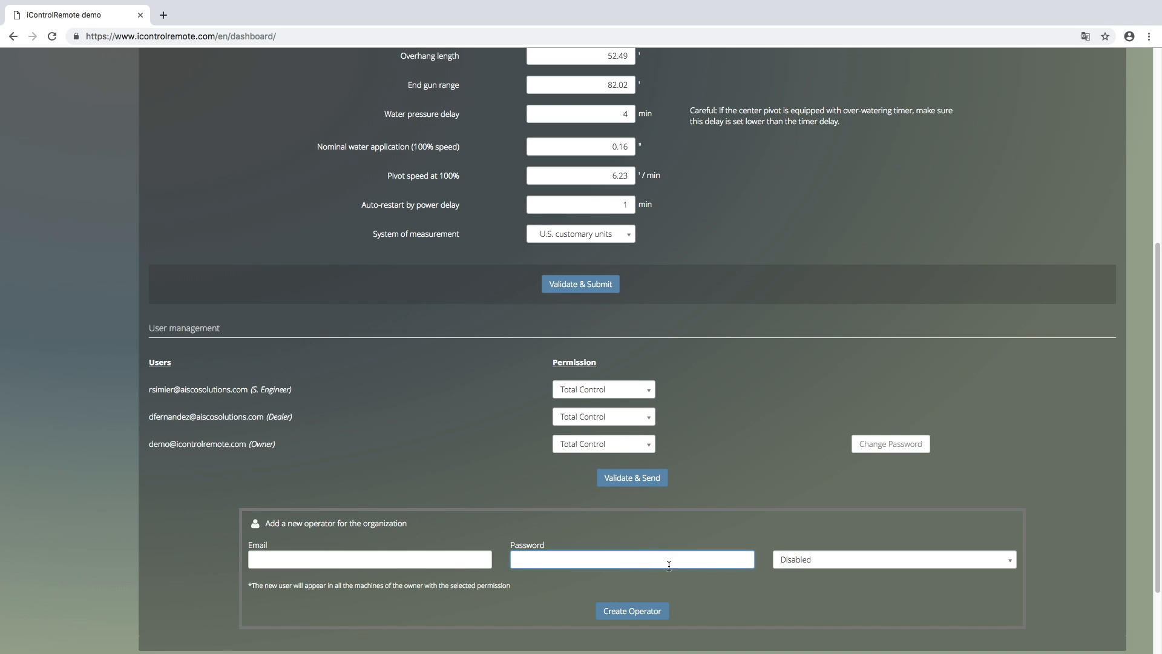
left_click(804, 562)
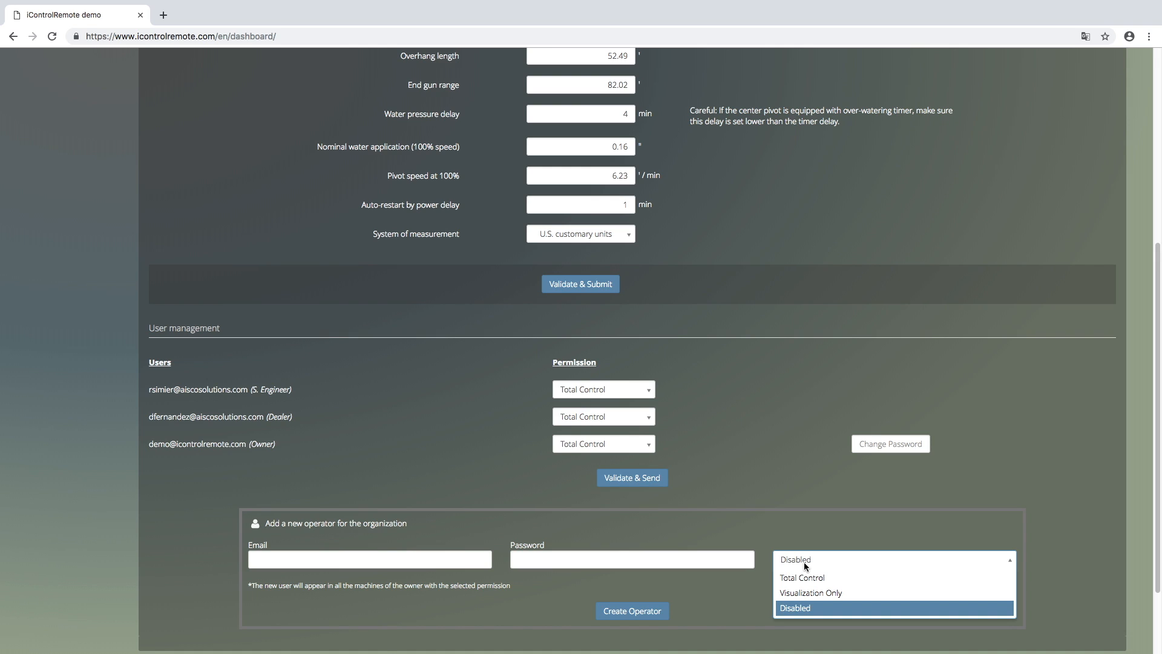
left_click(804, 561)
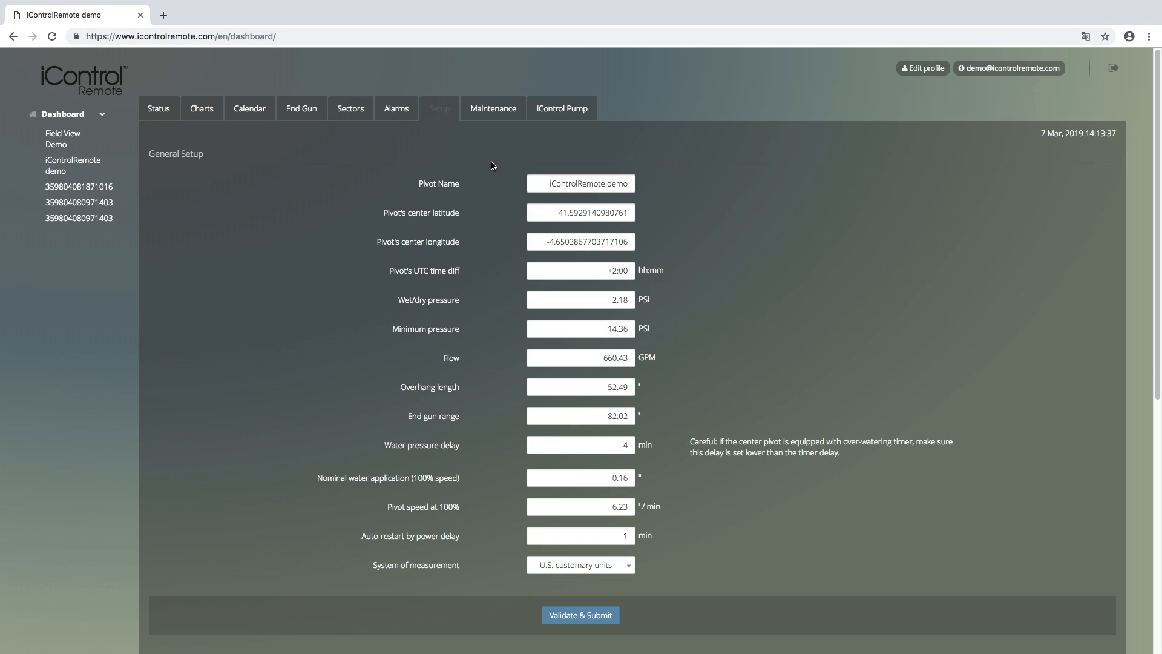
Step: Query the iControlRemote controller's software version in the Maintenance settings and dismiss the message
left_click(494, 109)
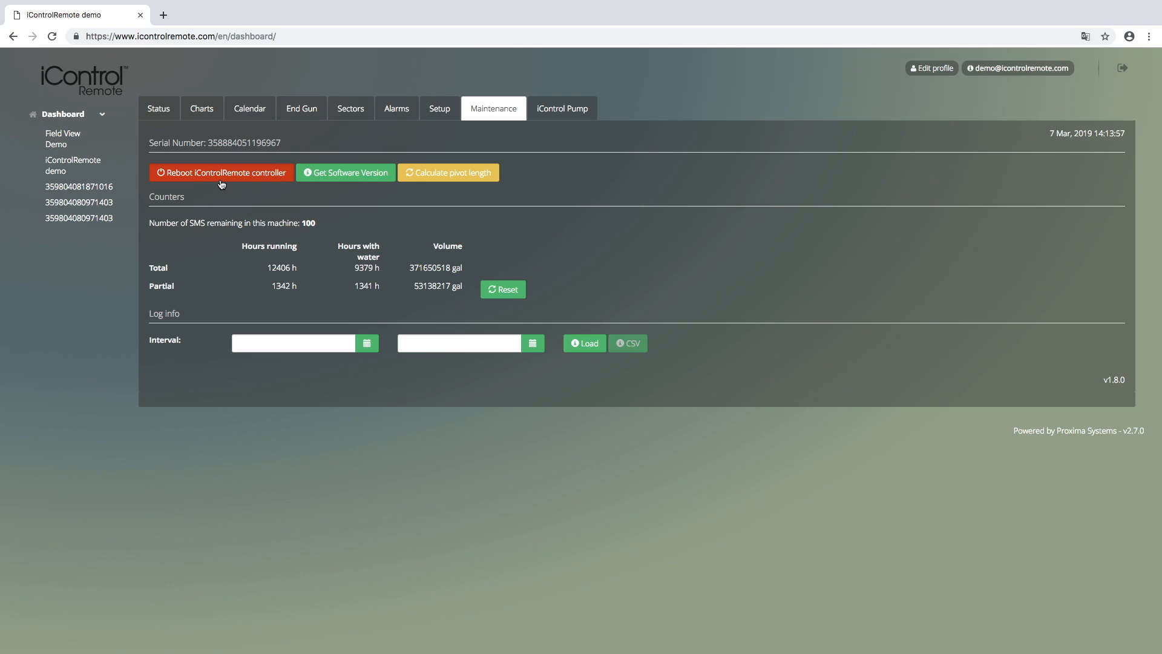
left_click(338, 182)
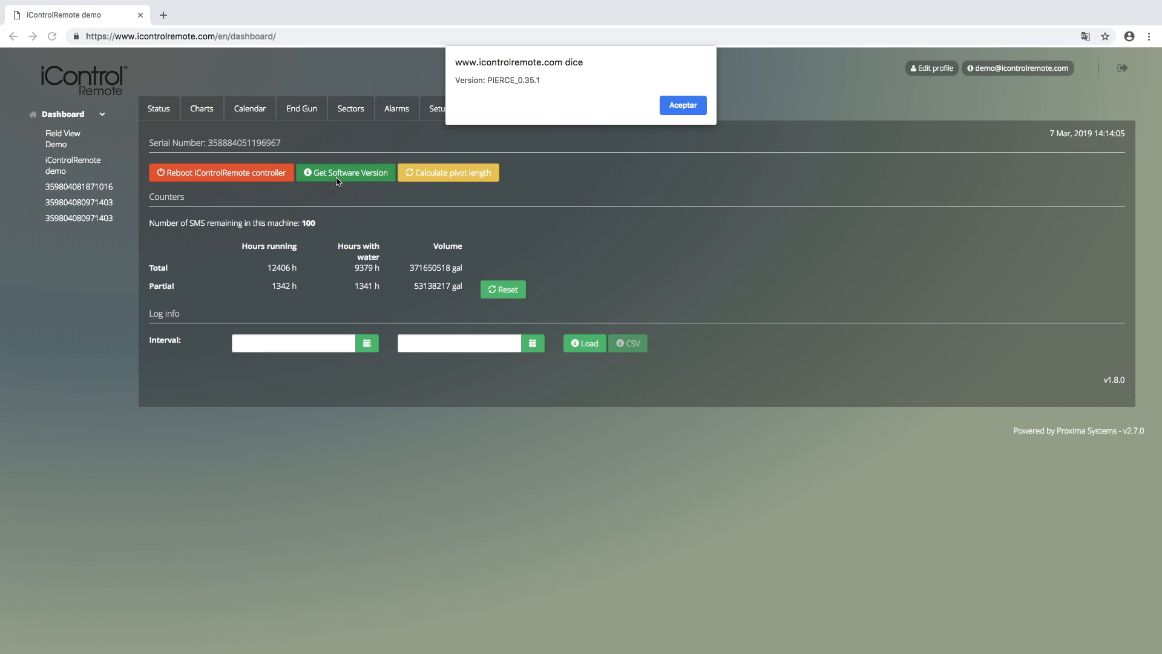
left_click(682, 105)
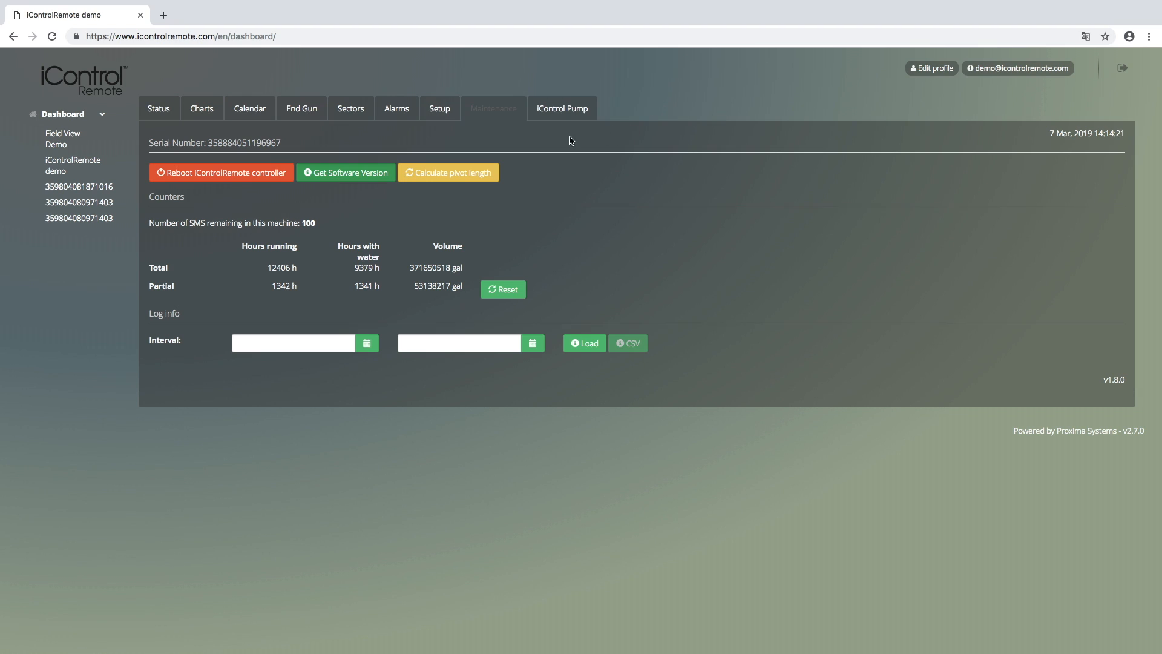
Step: Run the pivot length calculation and finish the submission to return to the pivot's status
left_click(434, 180)
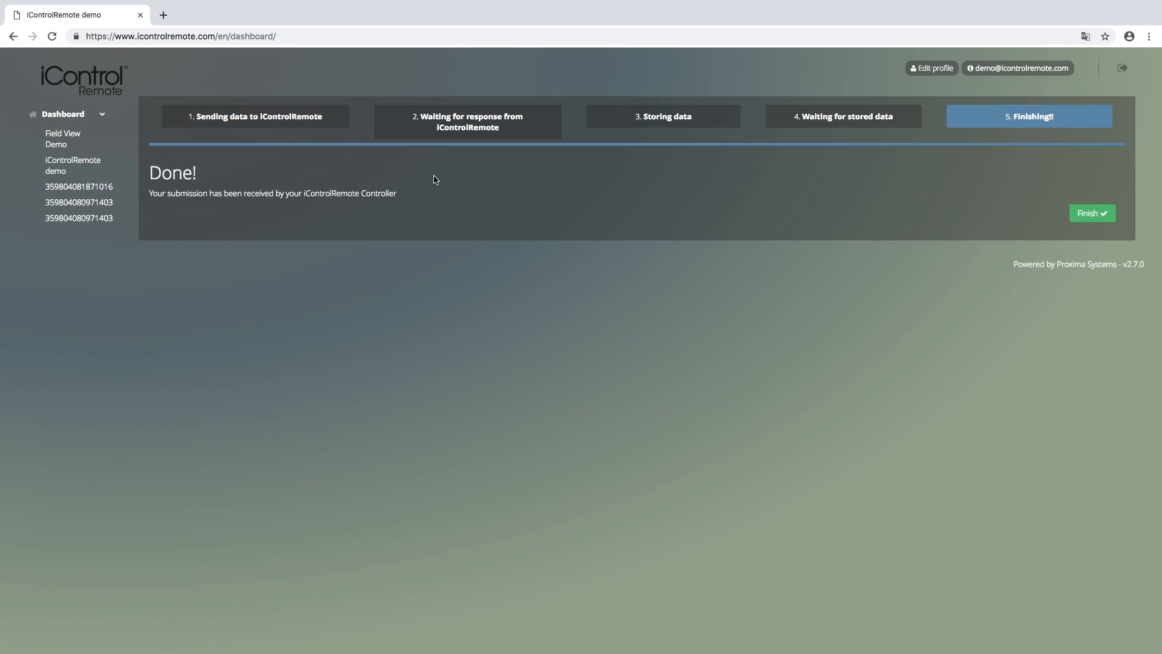
left_click(1110, 221)
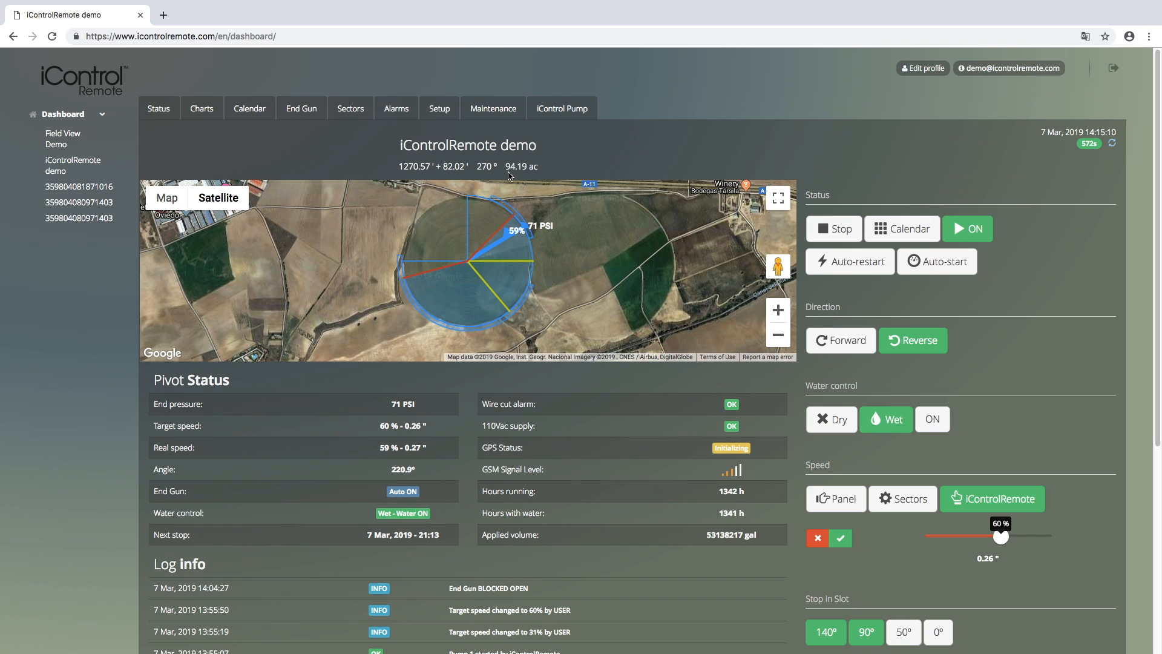
Step: Review the total and partial counters for hours running, hours with water and volume in Maintenance
left_click(494, 114)
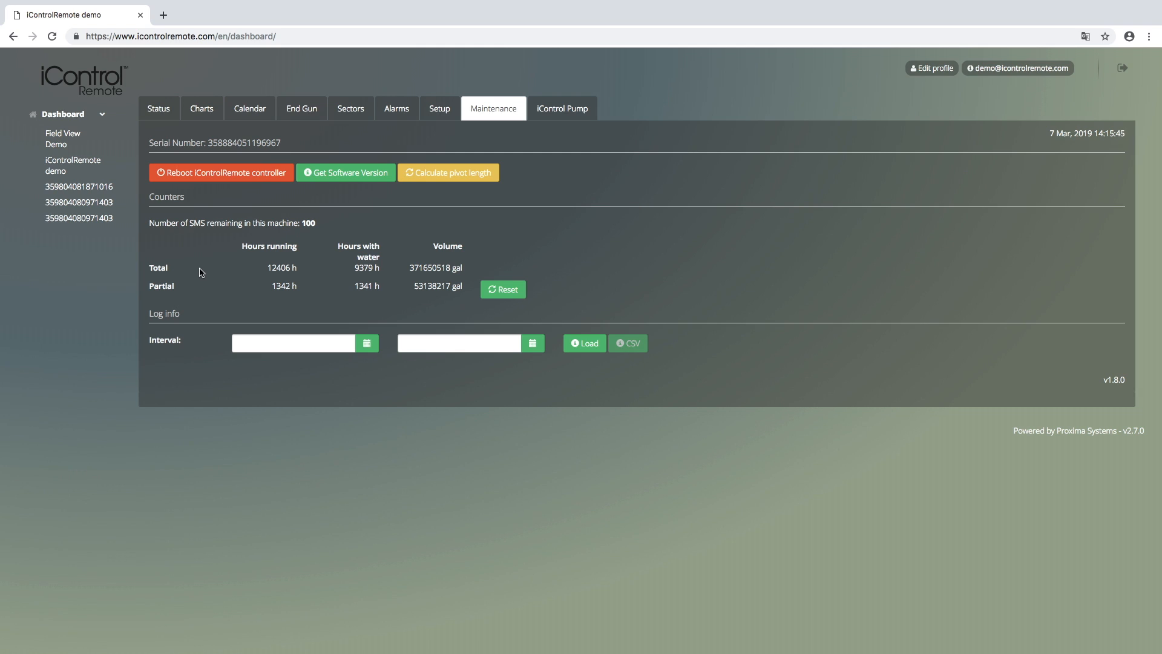
left_click_drag(301, 269, 265, 272)
left_click(309, 271)
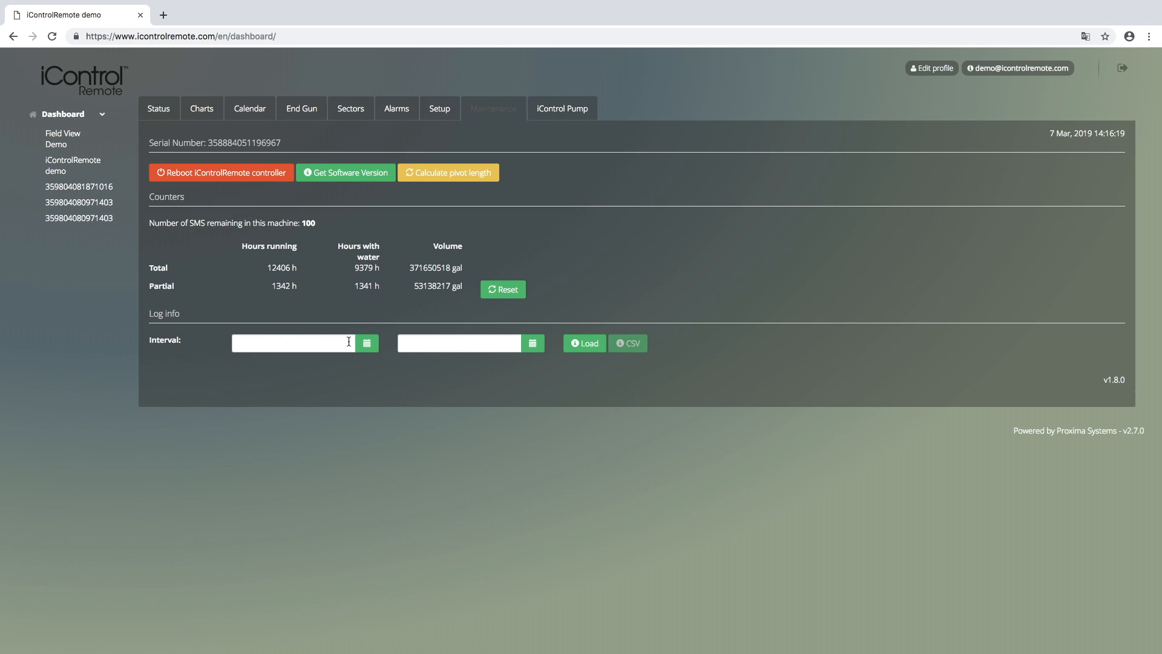
Step: Load the log info for the interval 03/04/2019 1:16 PM to 03/07/2019 1:16 PM and look through its entries
left_click(370, 346)
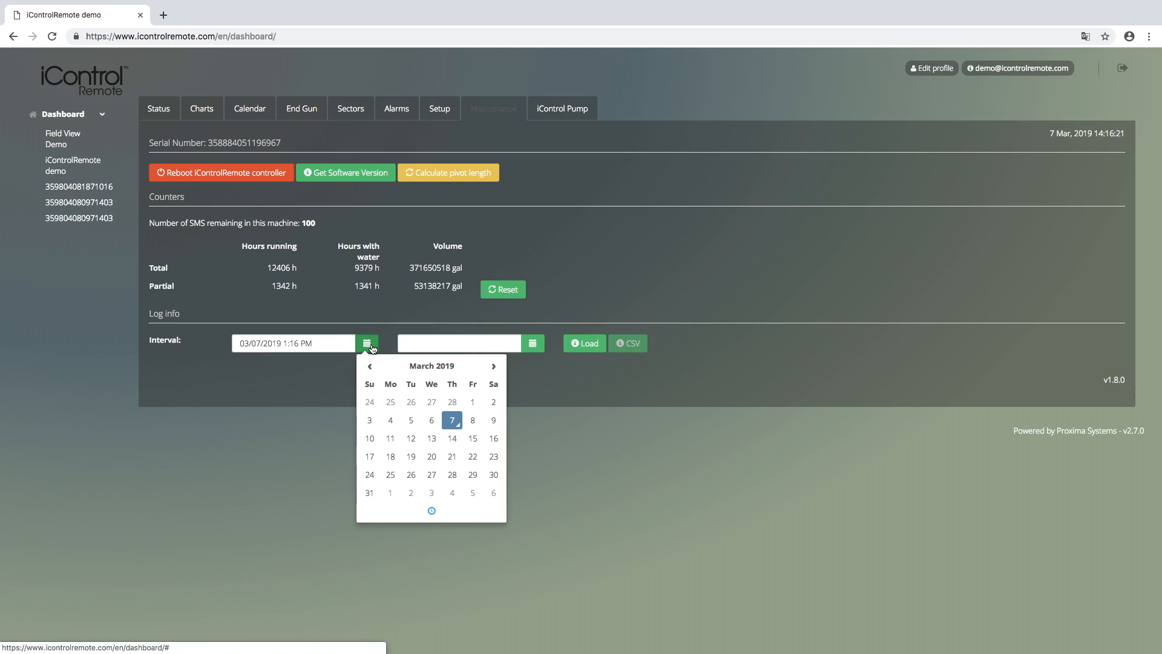
left_click(391, 420)
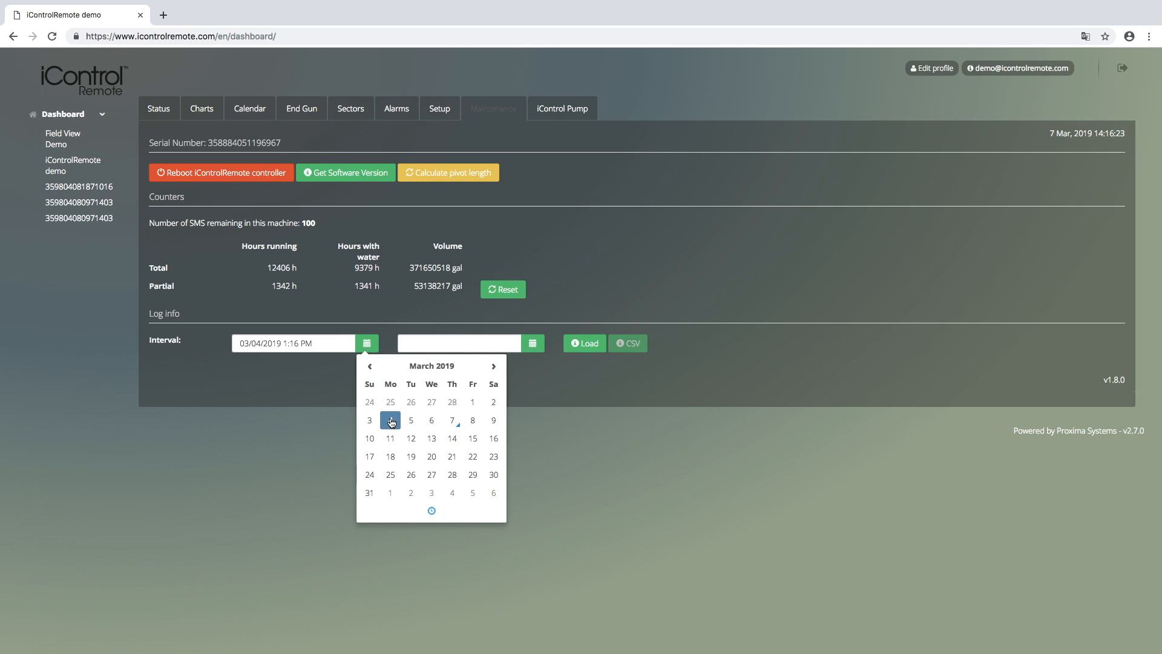
left_click(532, 343)
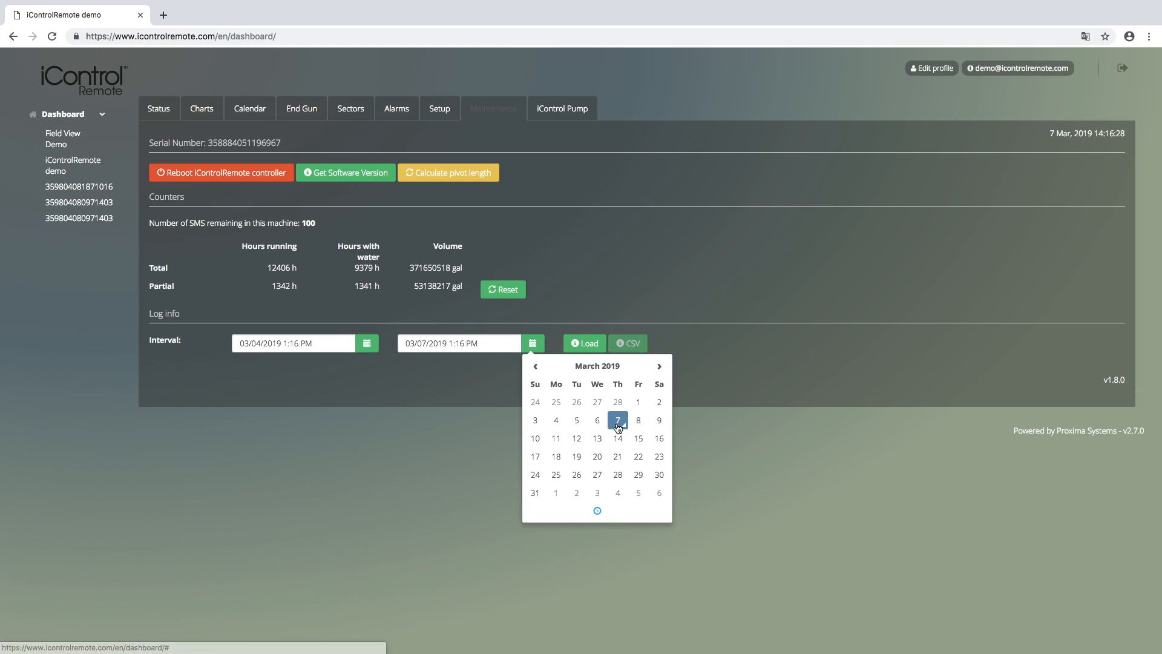
left_click(458, 374)
left_click(584, 344)
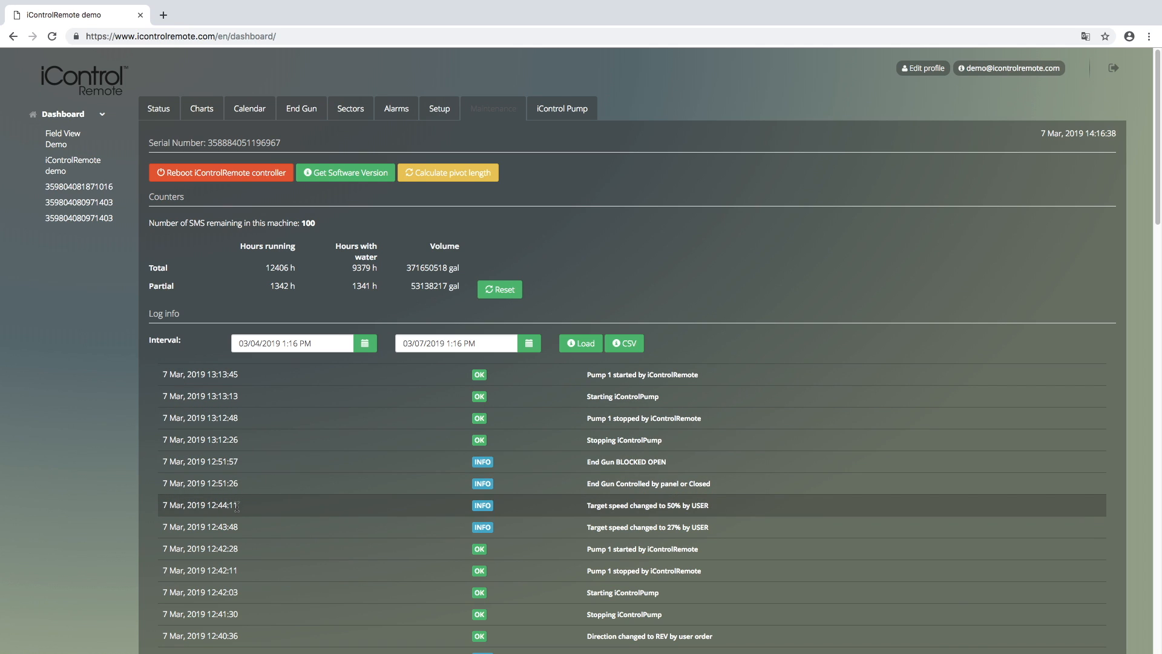
scroll(234, 545, "down", 1)
scroll(234, 545, "down", 2)
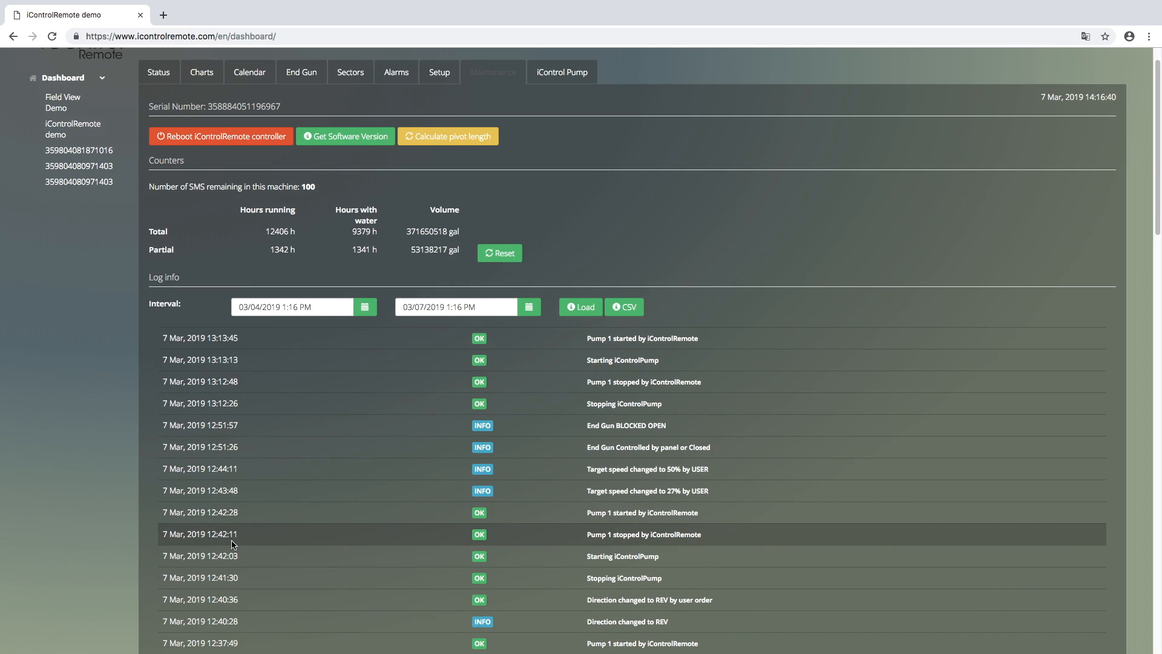
scroll(234, 544, "down", 2)
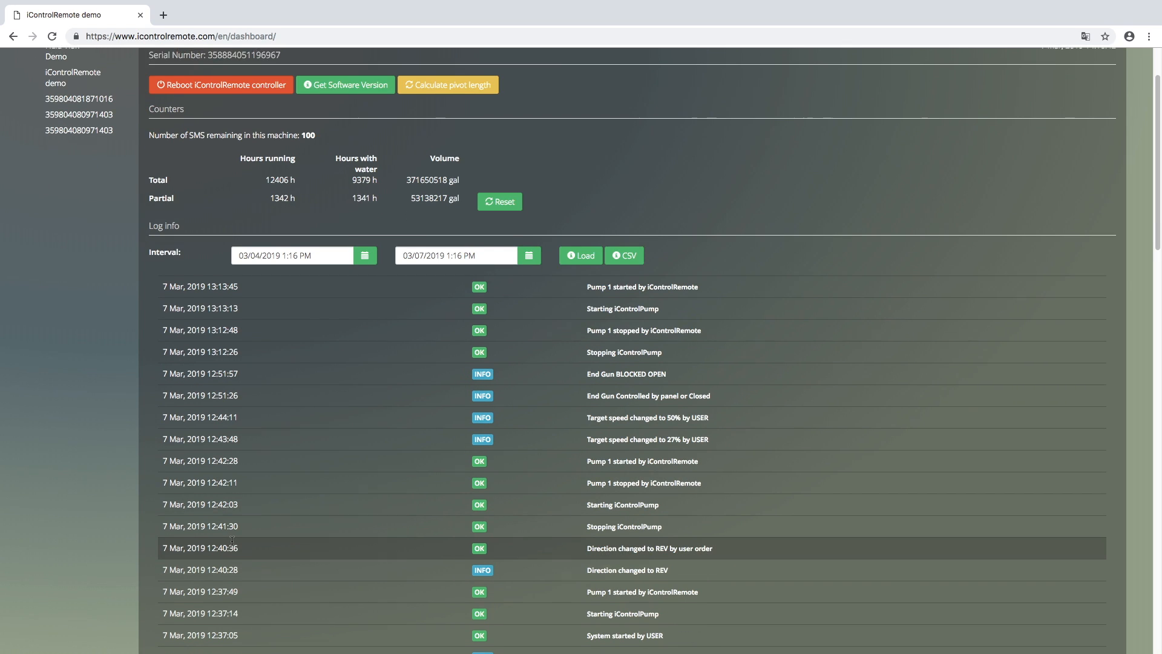
scroll(231, 540, "up", 2)
scroll(232, 542, "up", 1)
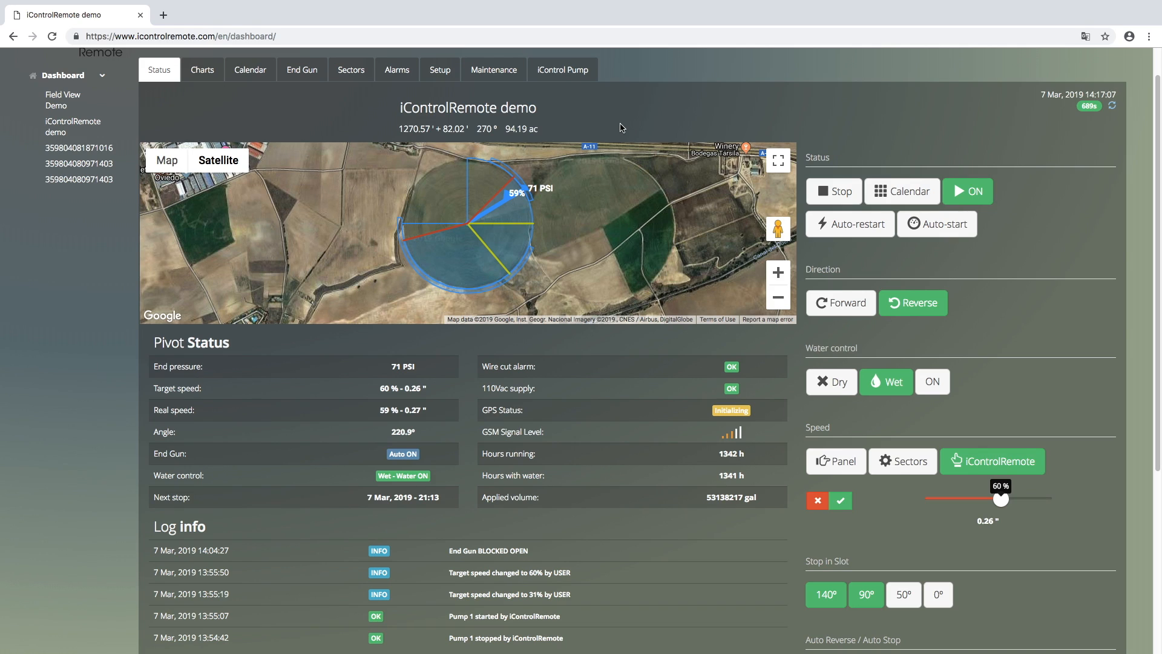
Step: Stop pump #1 in the iControl Pump controls, start it again, and switch it to AUTO
left_click(590, 80)
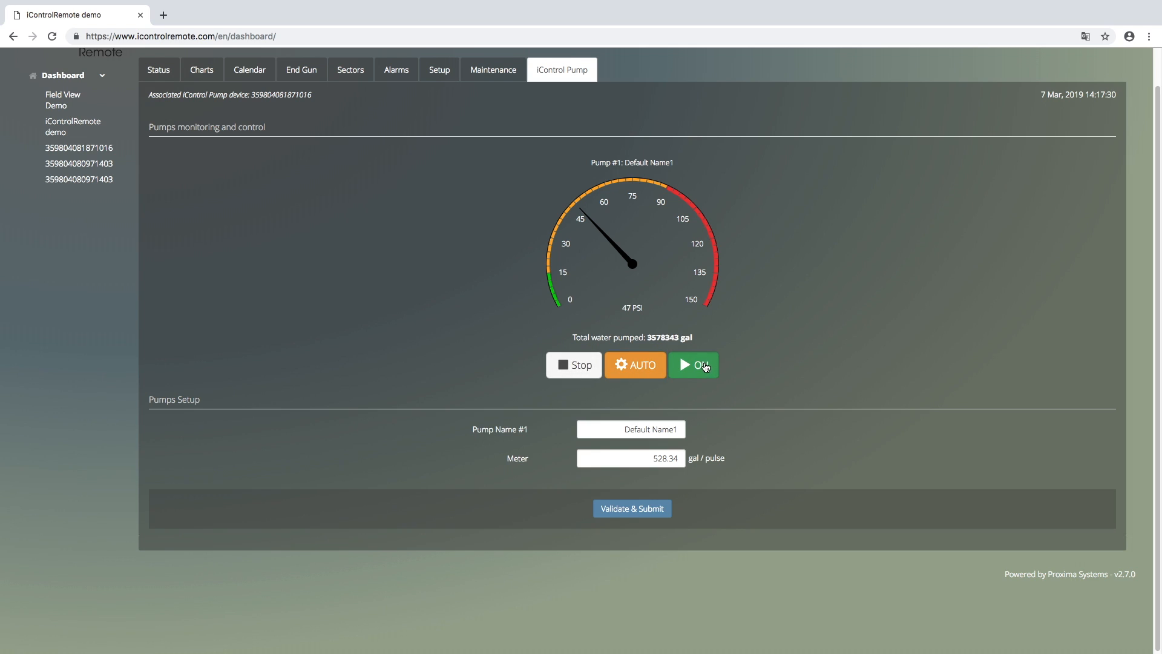
left_click(580, 370)
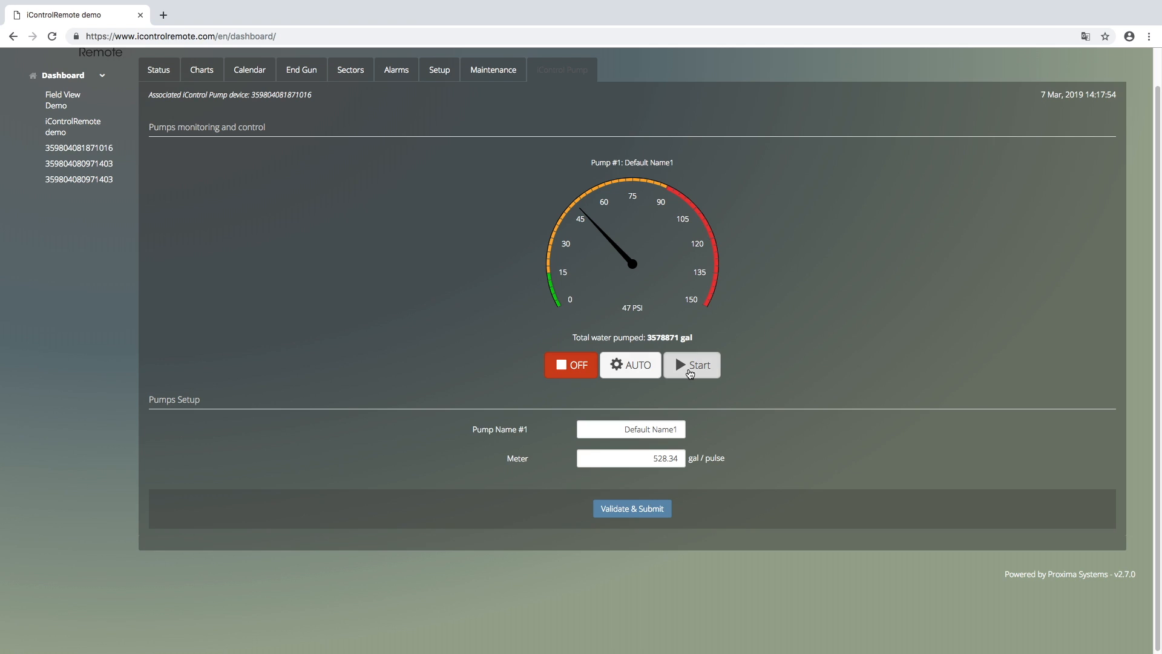
left_click(690, 370)
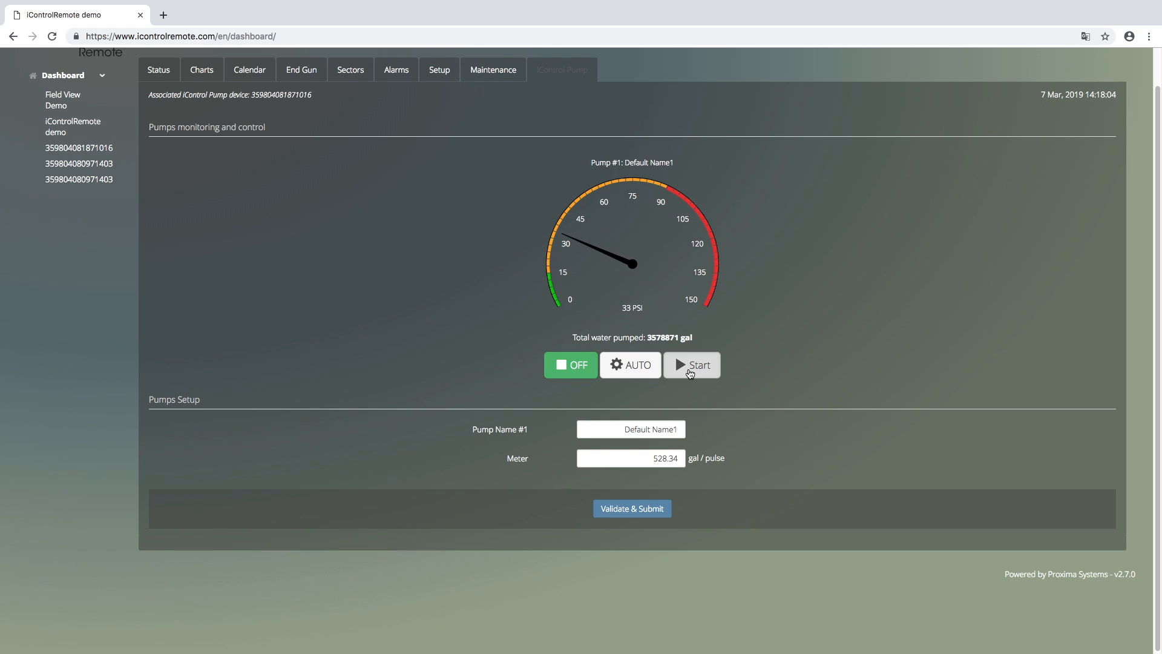
left_click(690, 366)
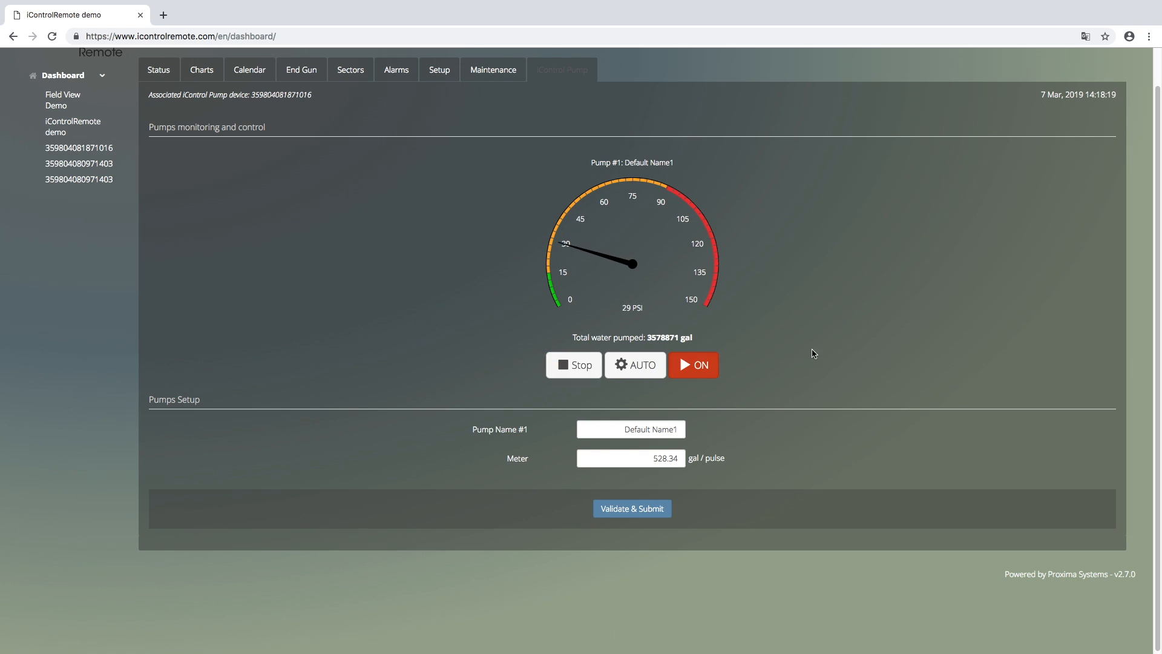
left_click(645, 380)
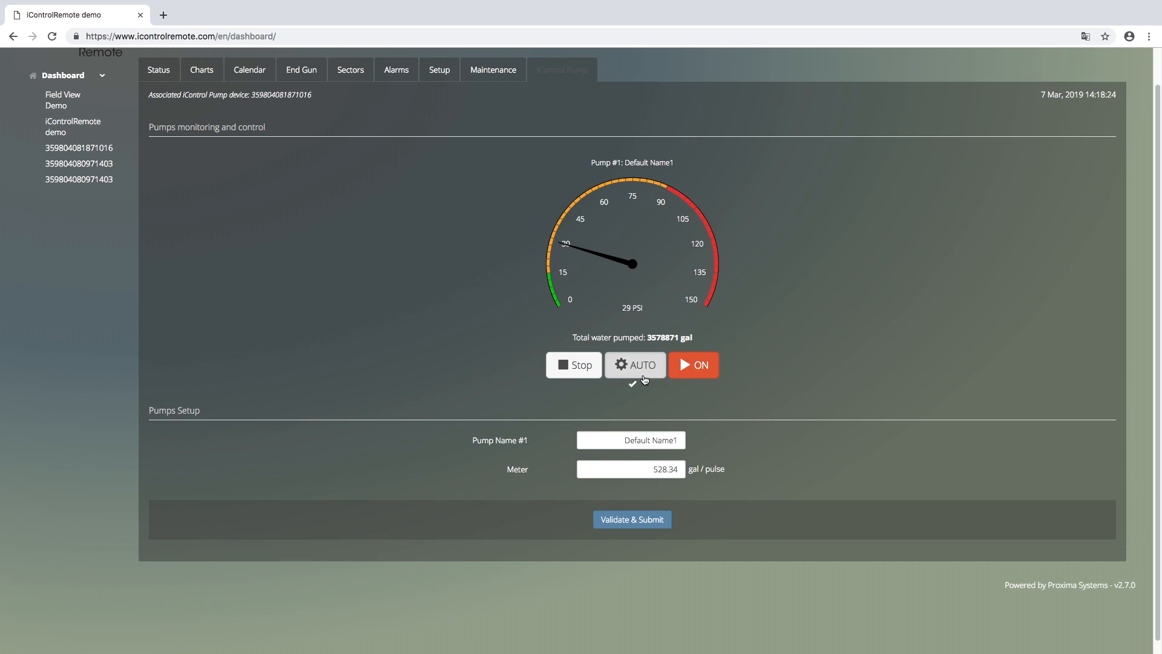